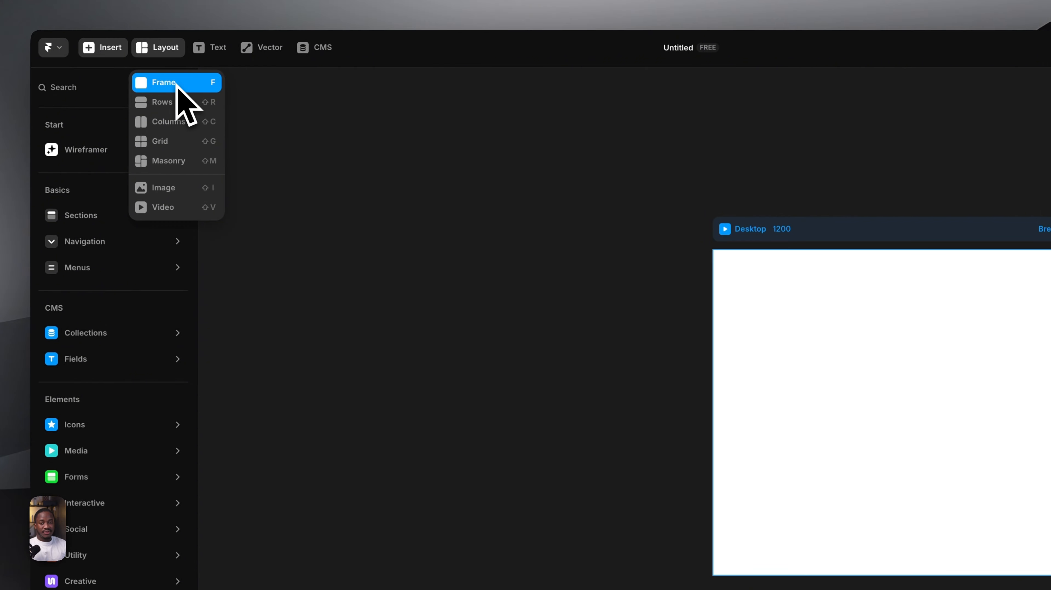
Draw a nearly square frame about 504 × 502 beside the Desktop page and place a duplicate of it to its right.
click(178, 84)
drag(237, 292, 402, 456)
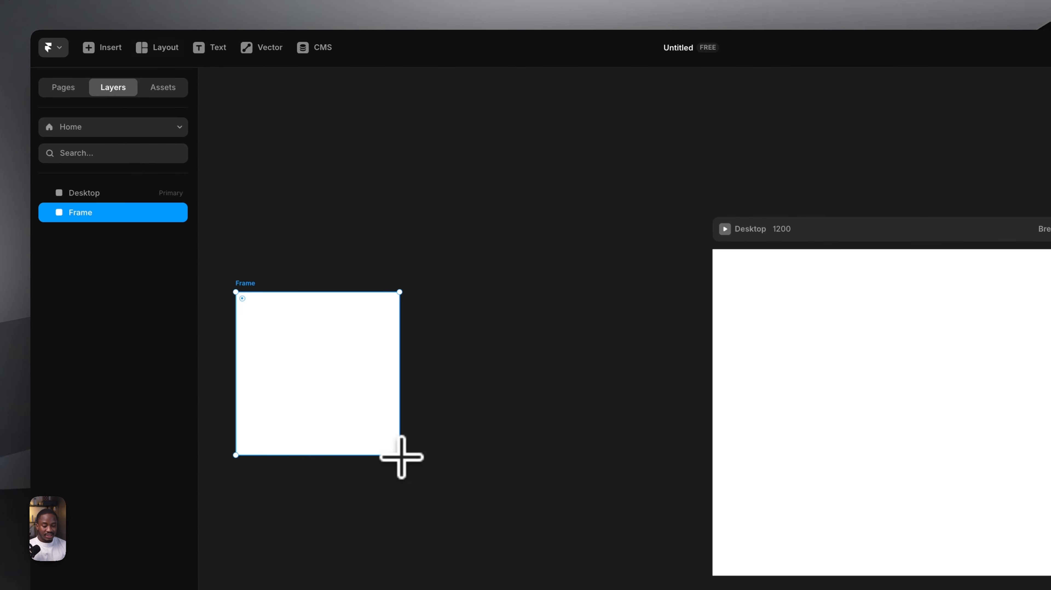
scroll(431, 477, left, 5)
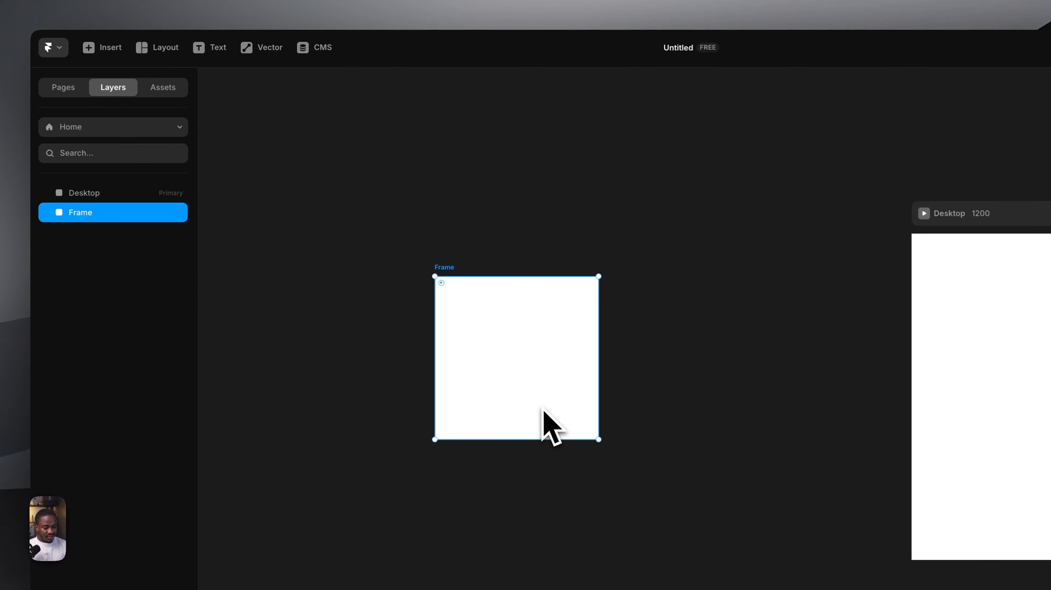
drag(542, 411, 607, 372)
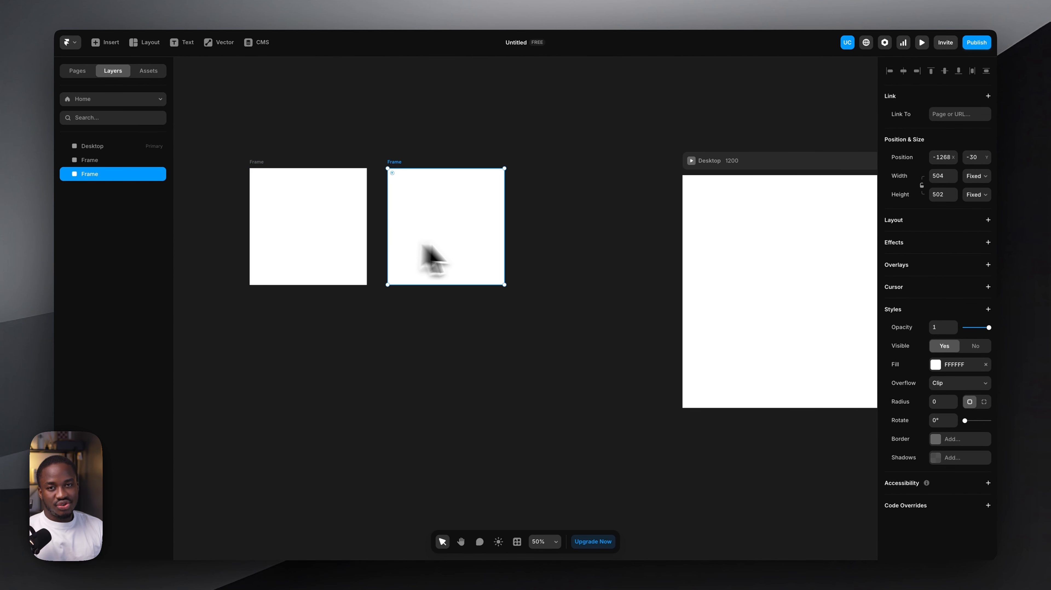
scroll(413, 310, left, 5)
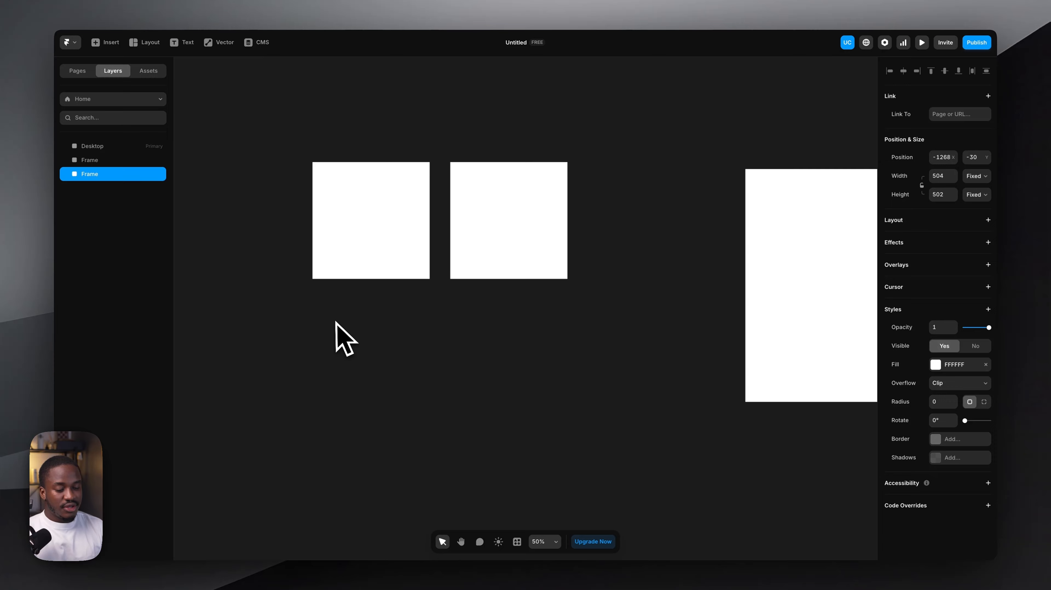
Add a stack layout to the duplicated frame on the right.
click(369, 231)
click(558, 215)
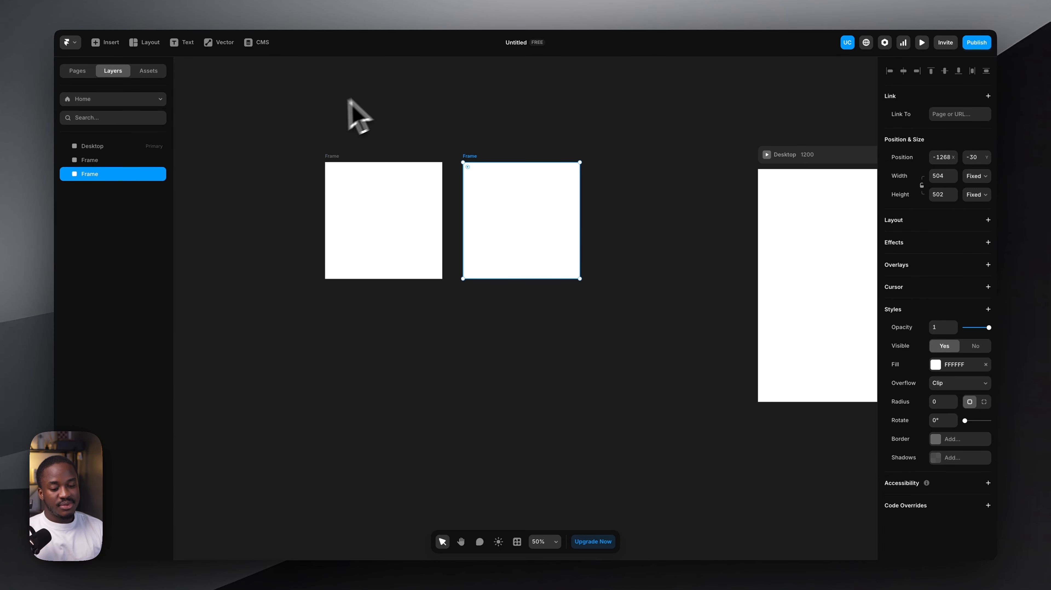
click(376, 94)
click(471, 214)
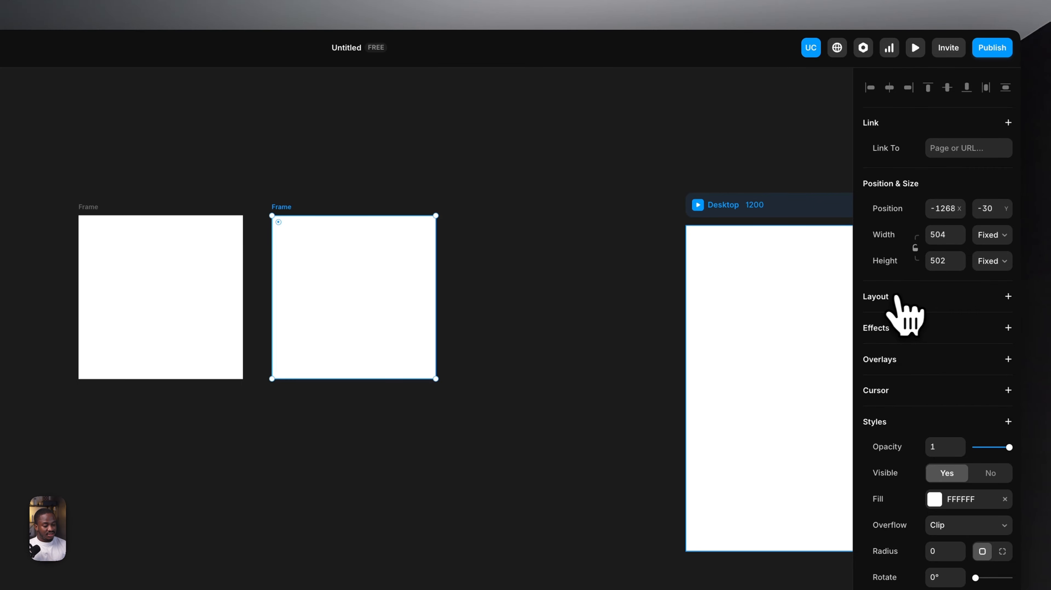
click(911, 299)
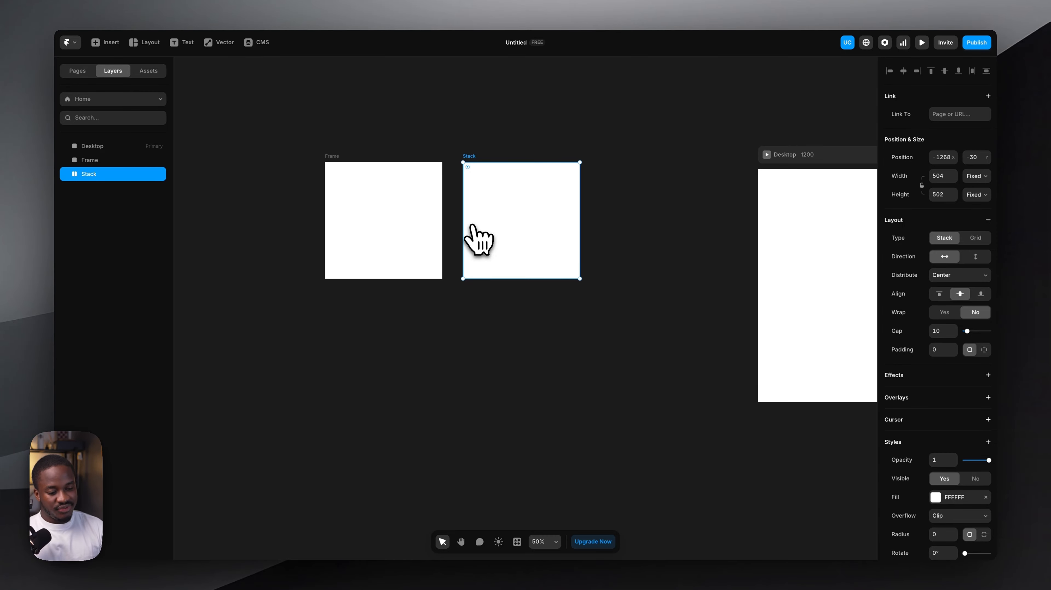
Draw a small frame about 174 × 144 on the empty canvas below the first large frame.
click(395, 264)
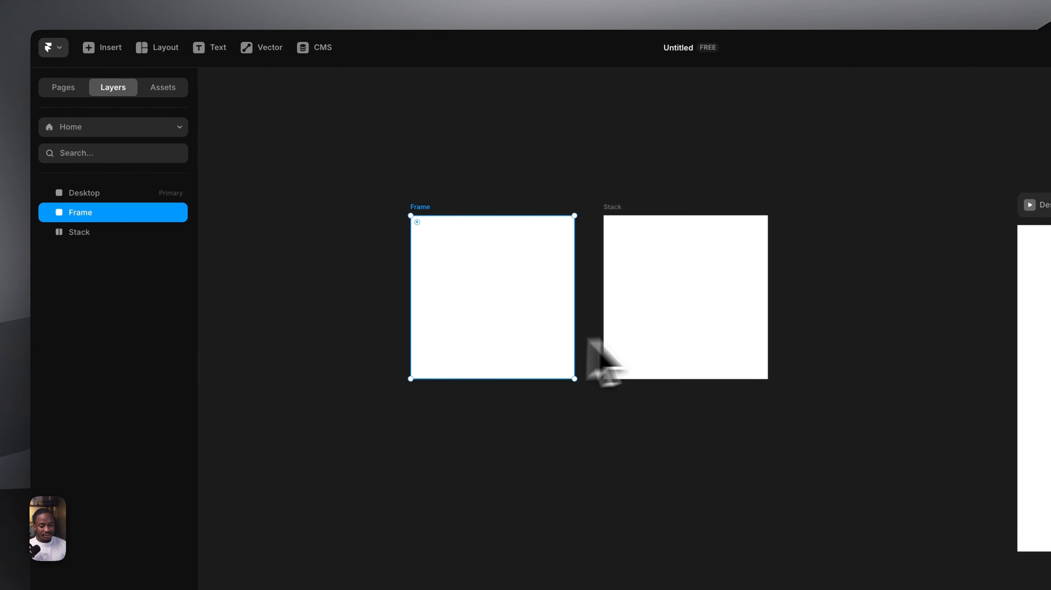
click(683, 352)
scroll(683, 352, down, 3)
click(579, 394)
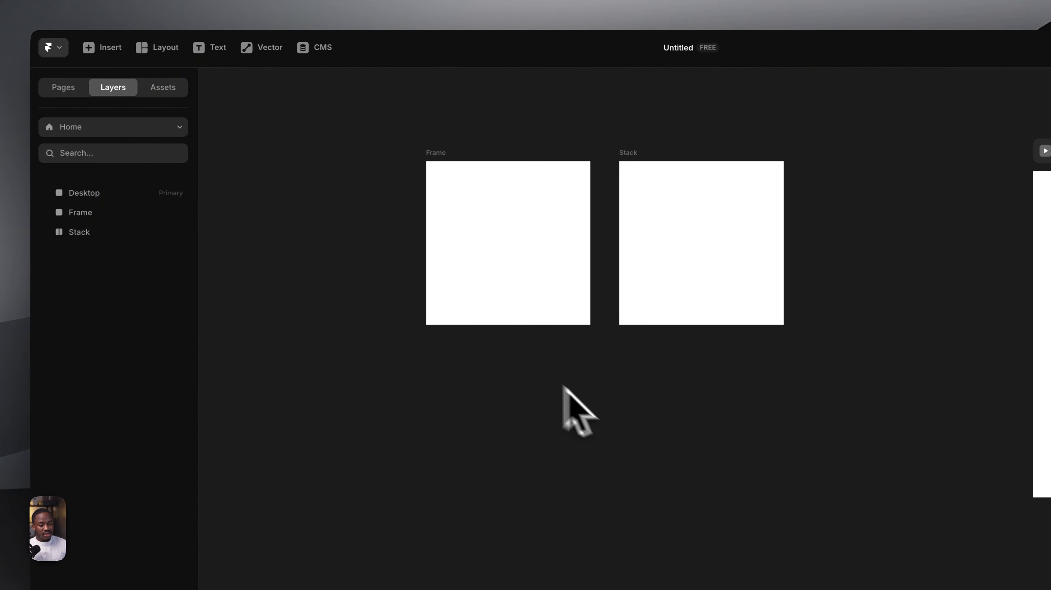
click(170, 51)
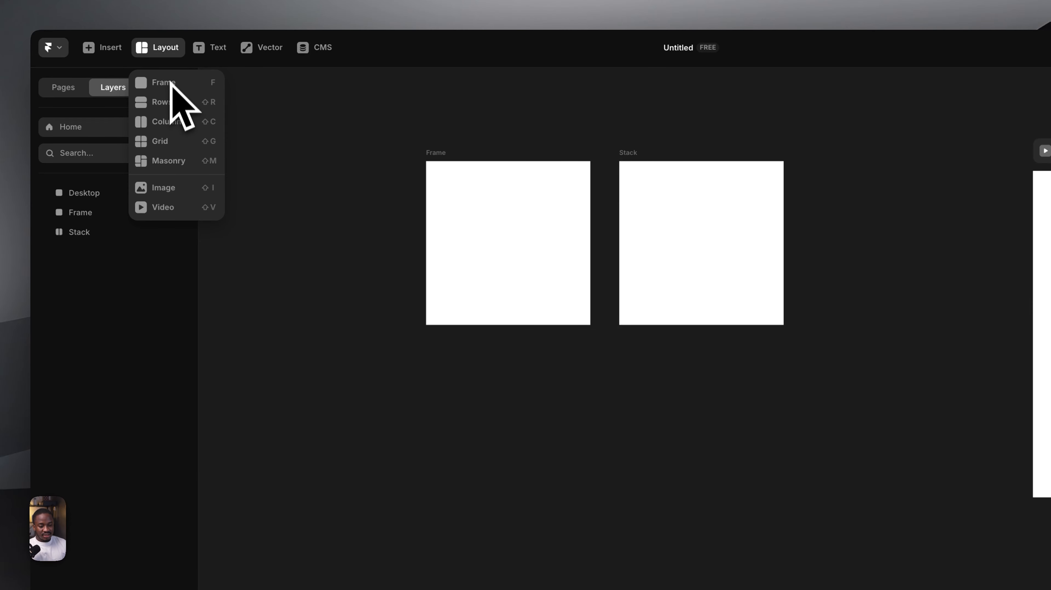
click(171, 85)
drag(437, 399, 495, 448)
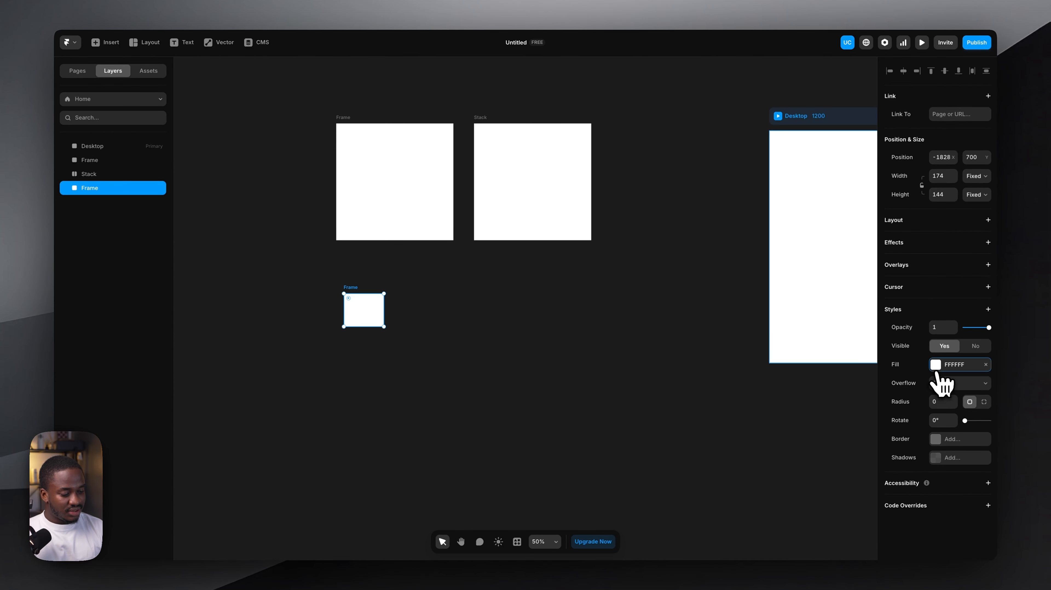
Set the small frame's fill to the solid blue 4249FF and deselect it.
click(936, 367)
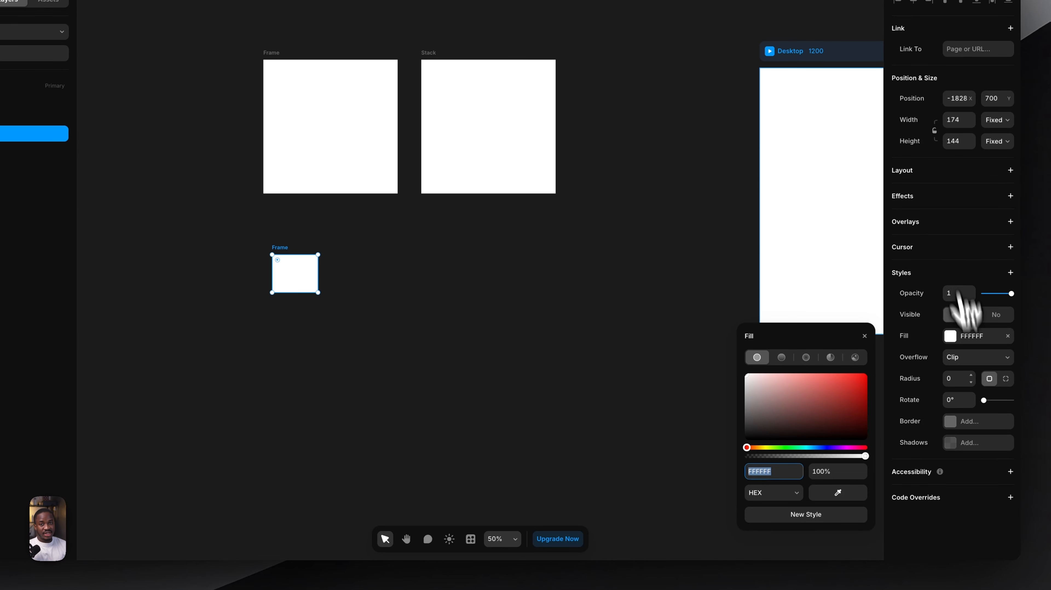
click(515, 353)
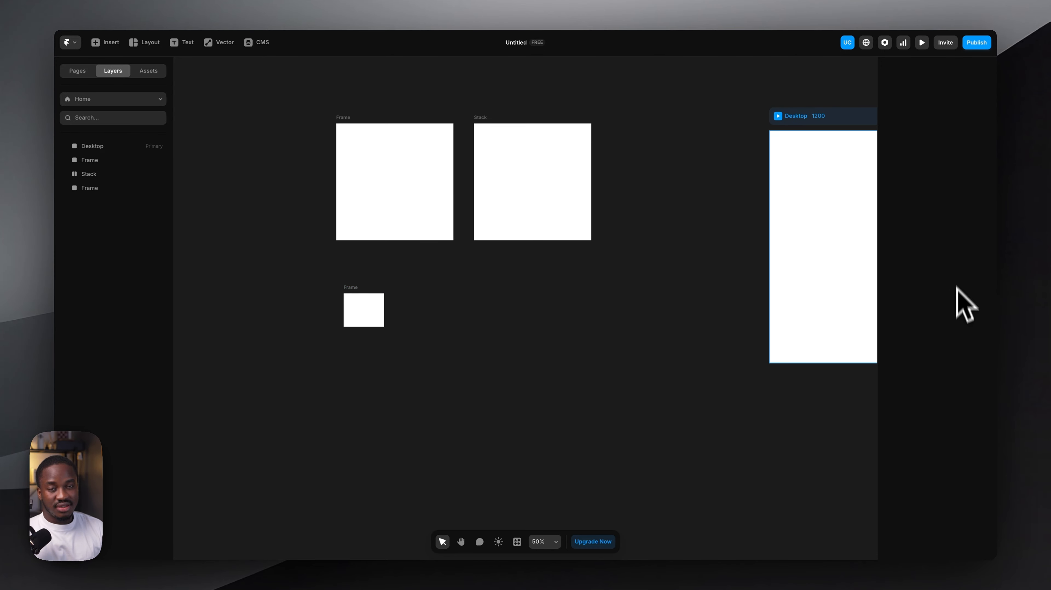
click(376, 312)
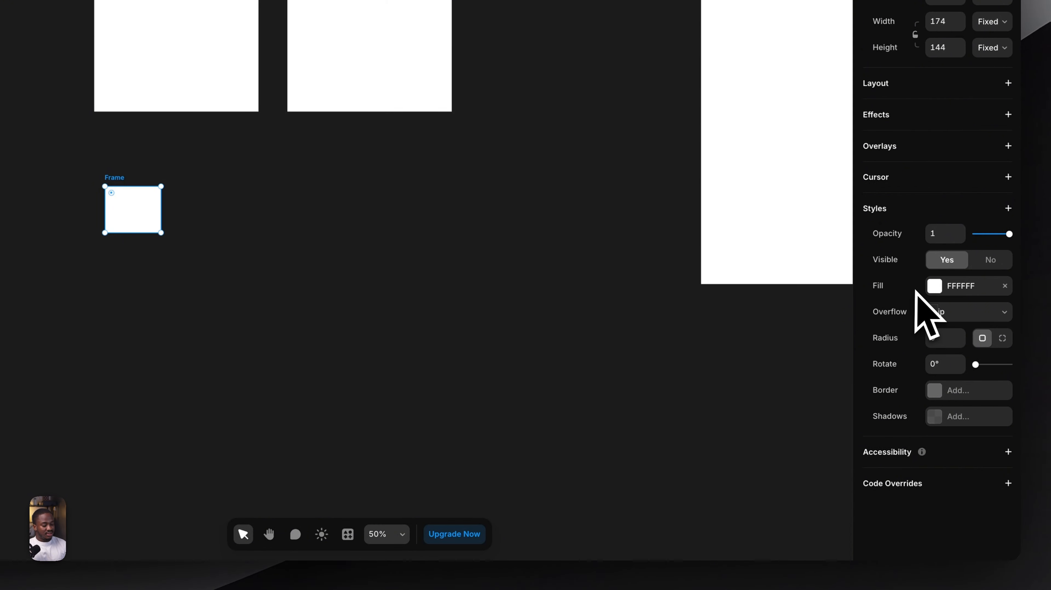
click(938, 290)
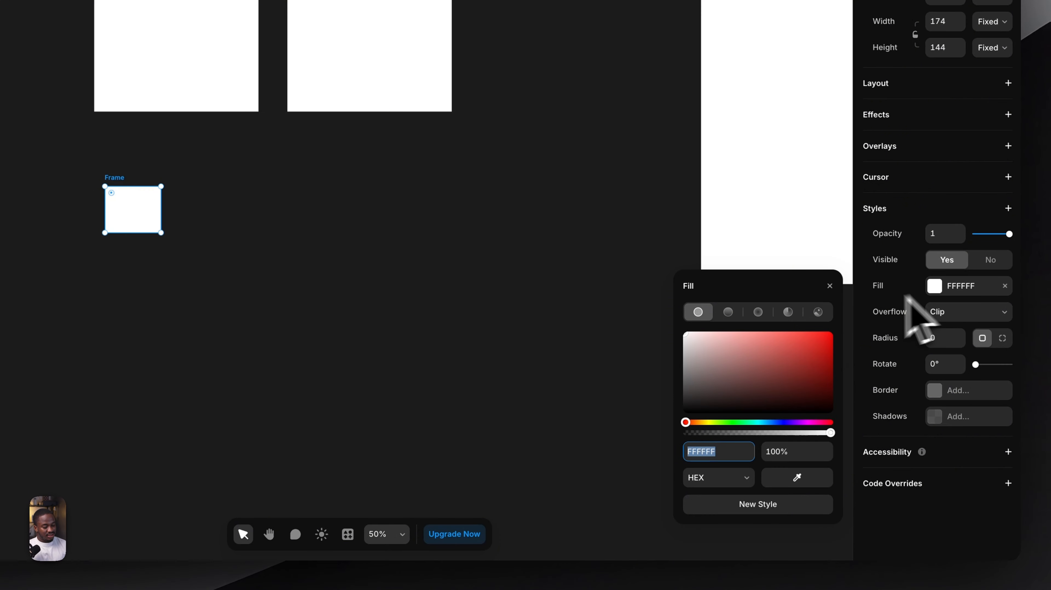
click(781, 422)
drag(794, 388, 793, 332)
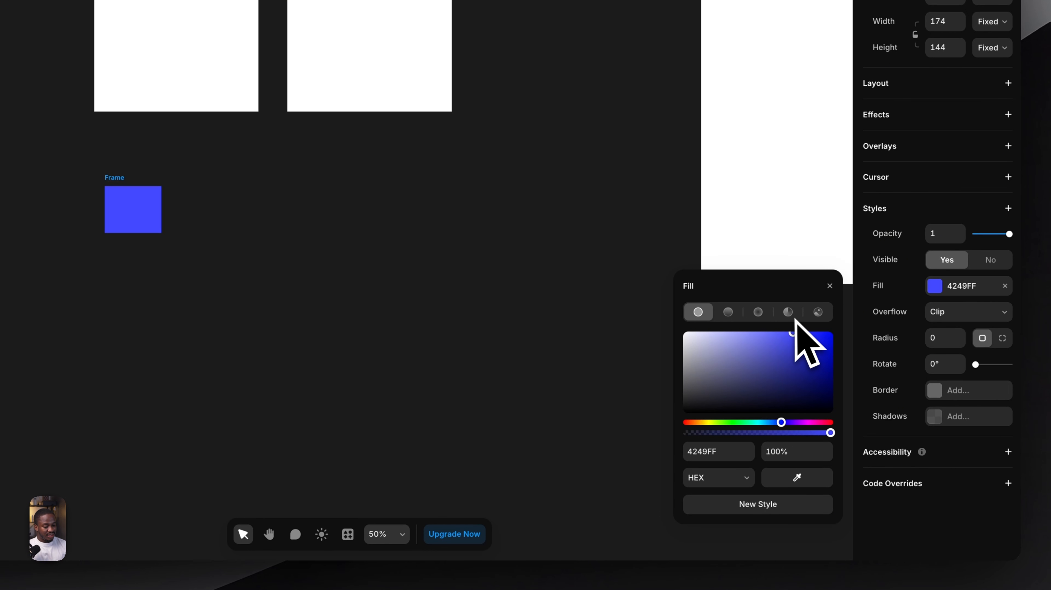
click(348, 303)
Nest the small blue frame inside the first large frame, centred both horizontally and vertically.
scroll(348, 306, up, 3)
scroll(348, 306, left, 2)
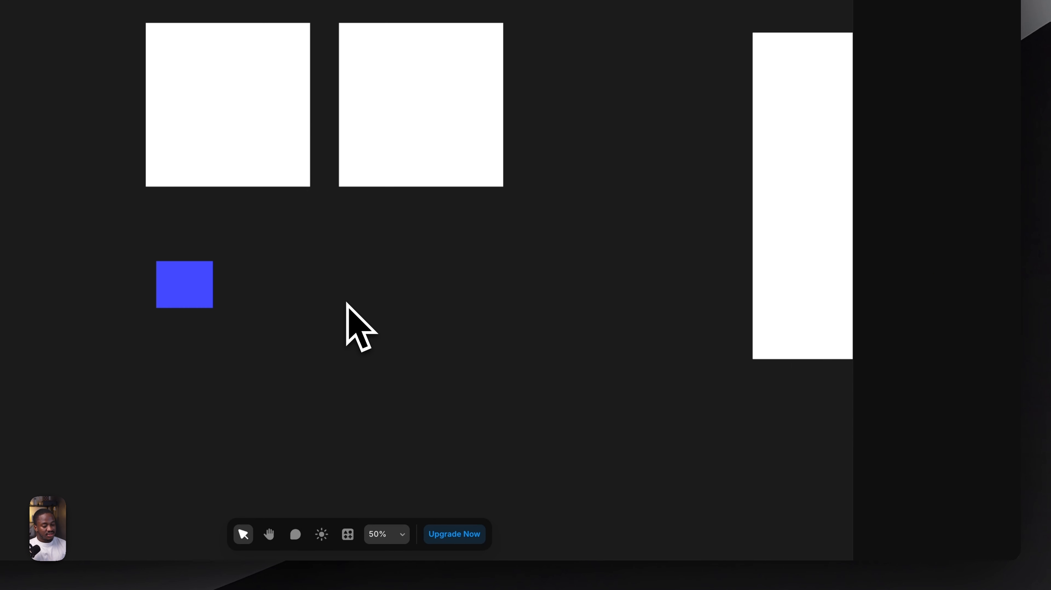
click(170, 304)
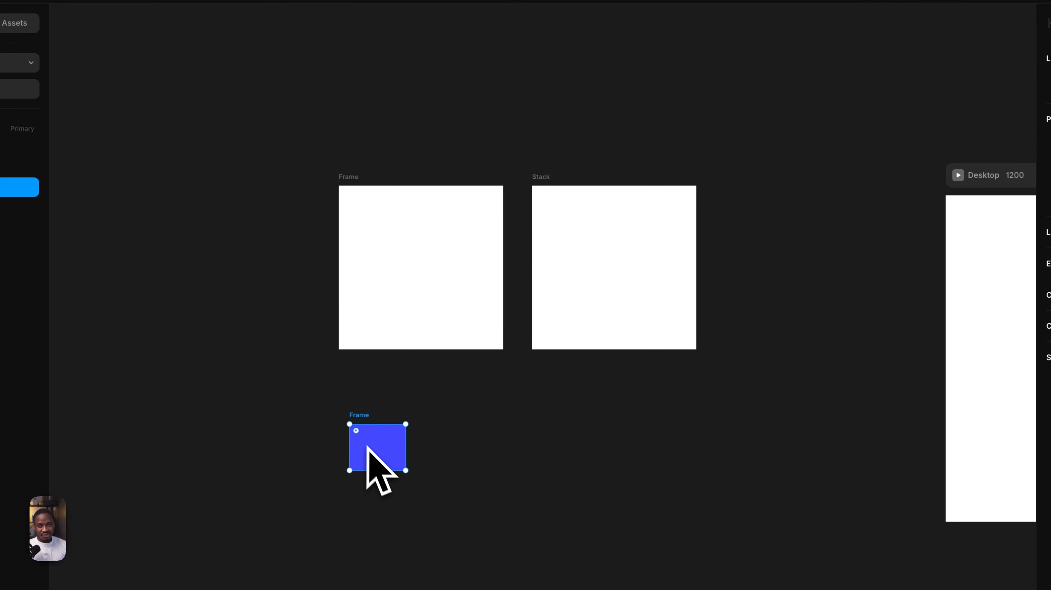
drag(379, 459, 441, 255)
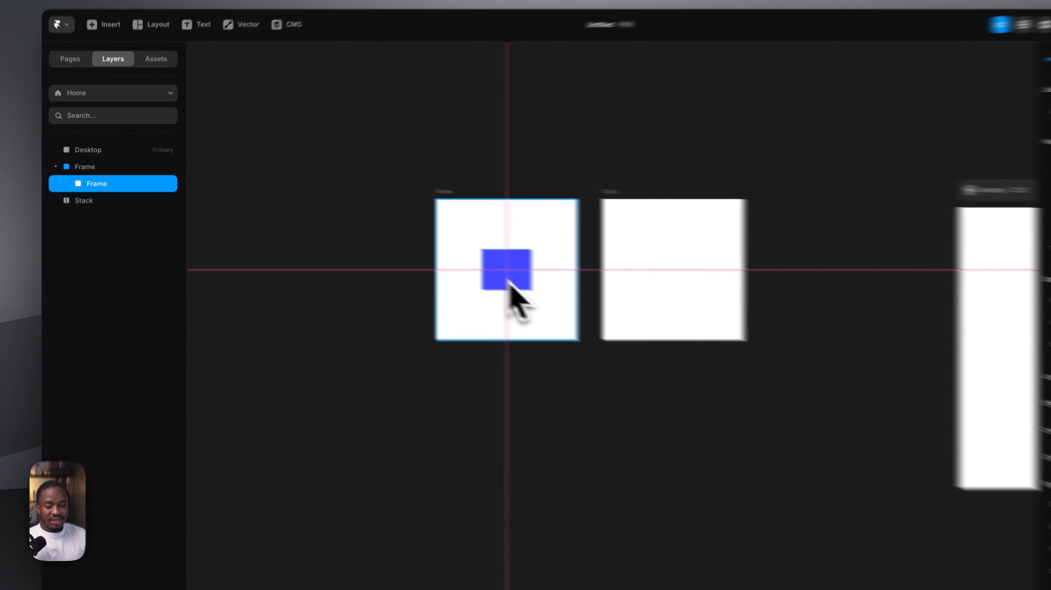
drag(510, 284, 510, 284)
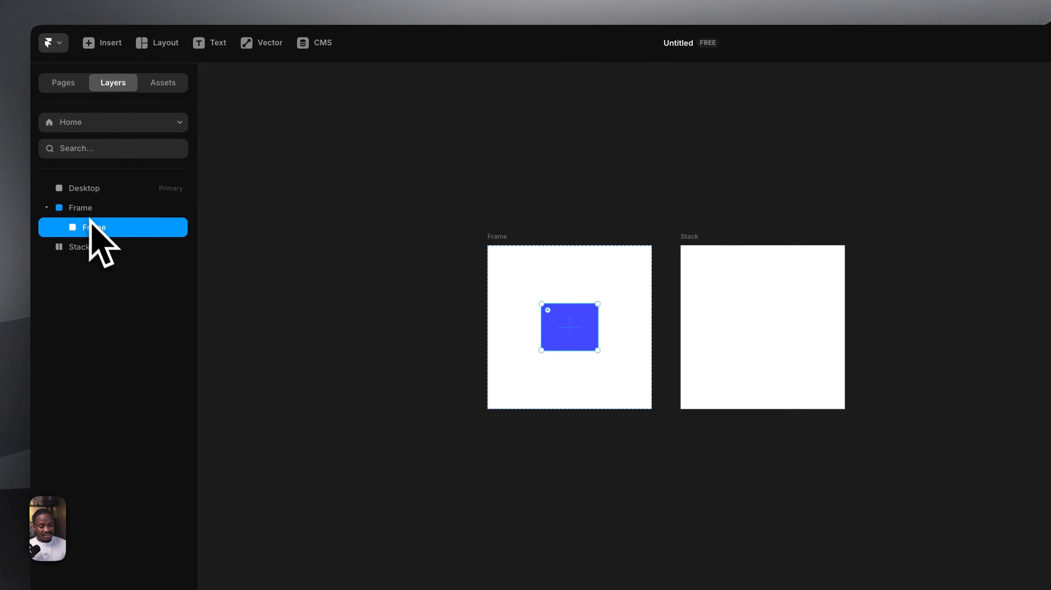
Move the nested blue frame to its parent's upper-left corner and from there down to the lower-left corner.
click(89, 211)
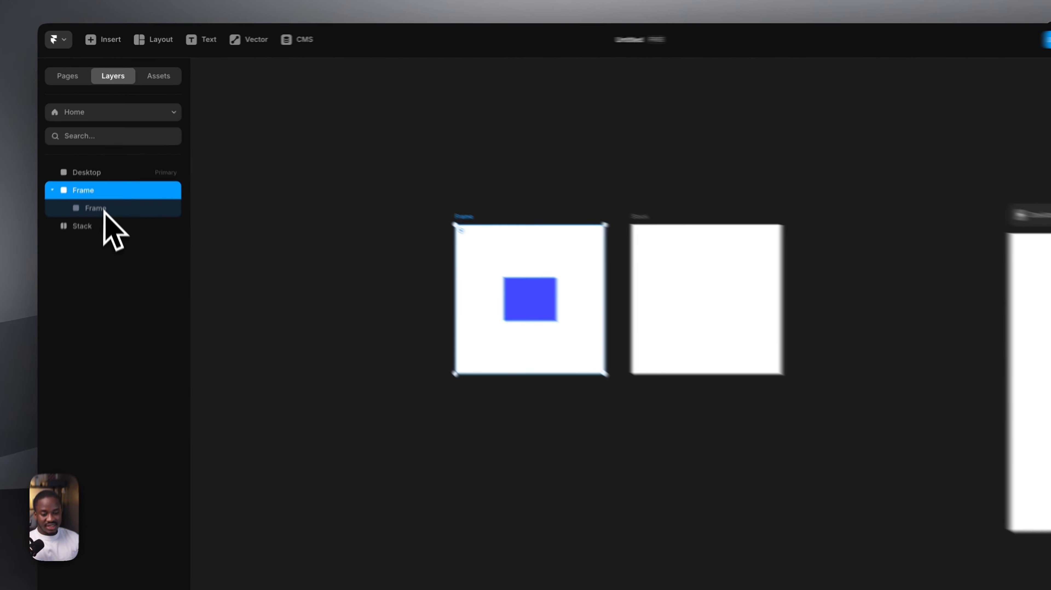
click(103, 174)
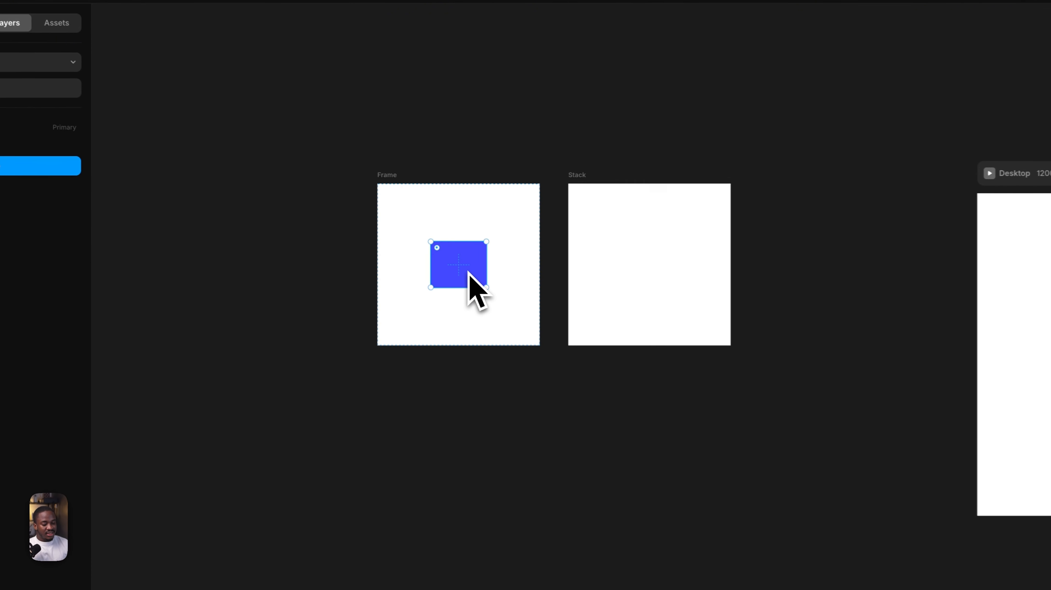
drag(448, 259, 420, 219)
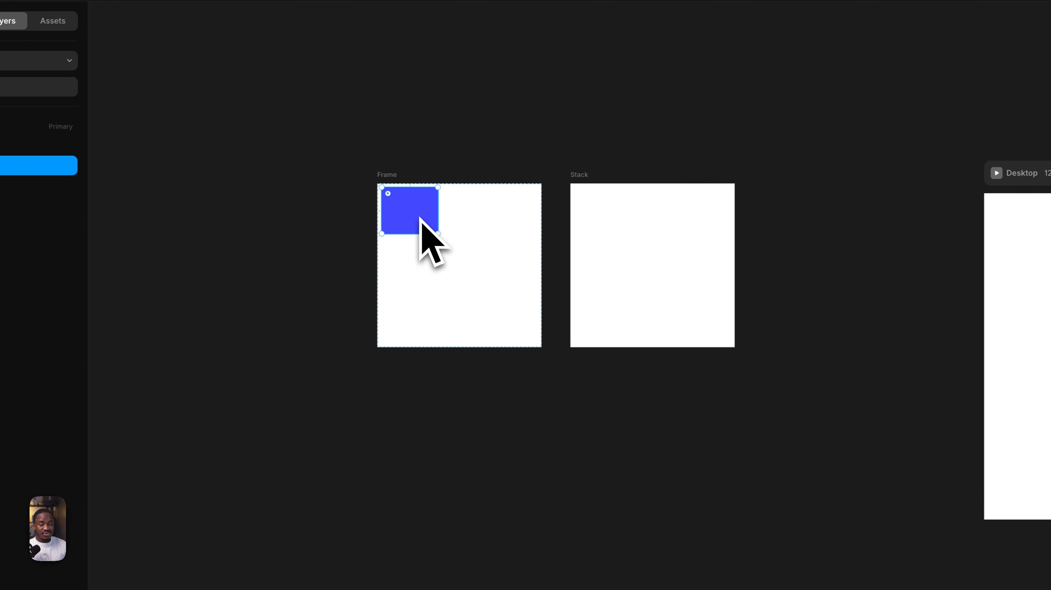
drag(420, 218, 429, 319)
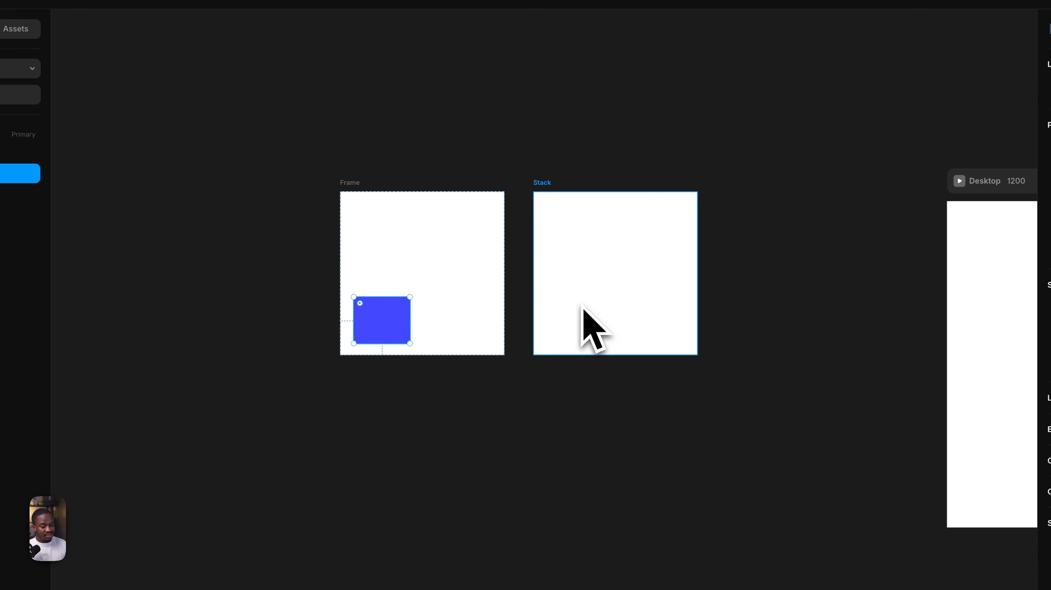
Paste a copy of the blue frame into the stack and select the copy among the stack's layers.
click(565, 228)
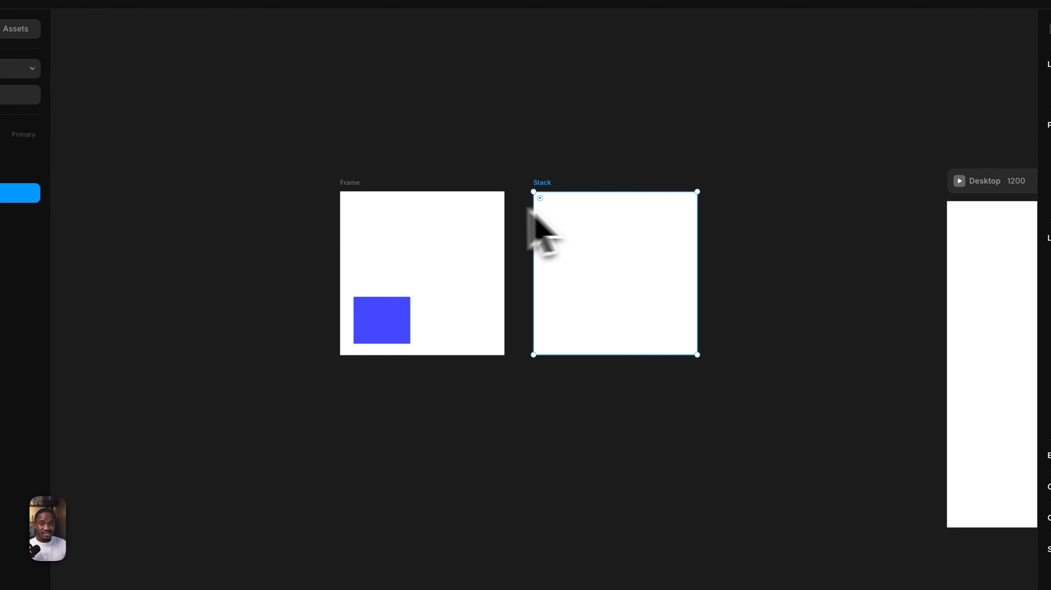
key(super+v)
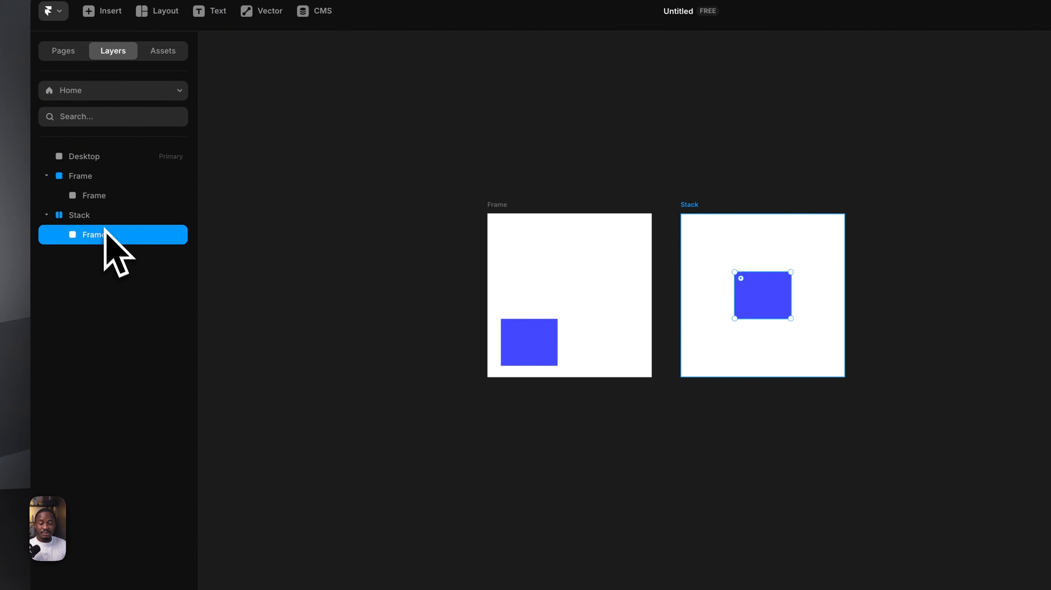
click(80, 215)
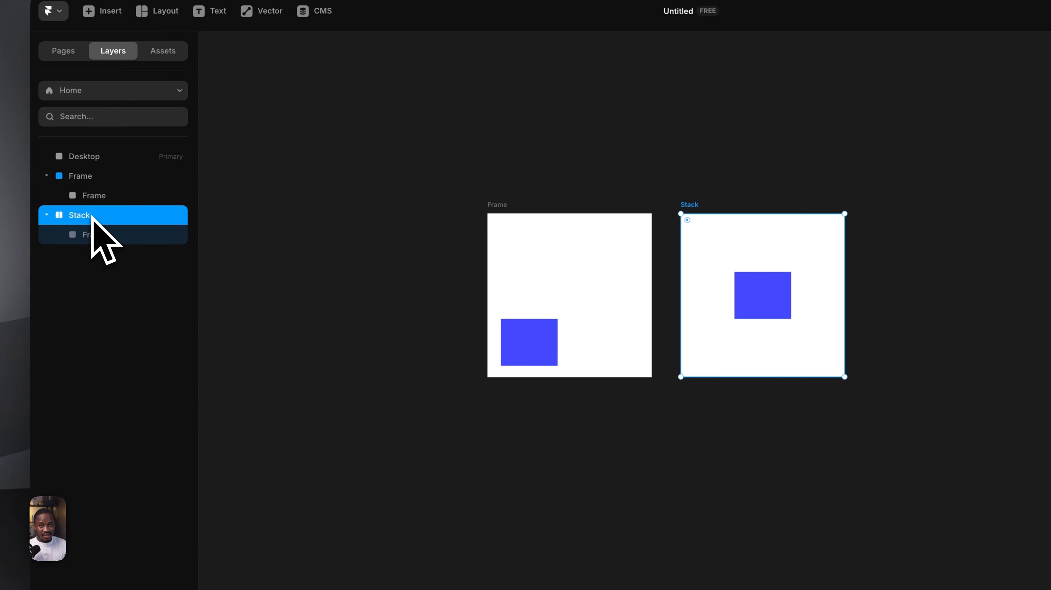
click(105, 236)
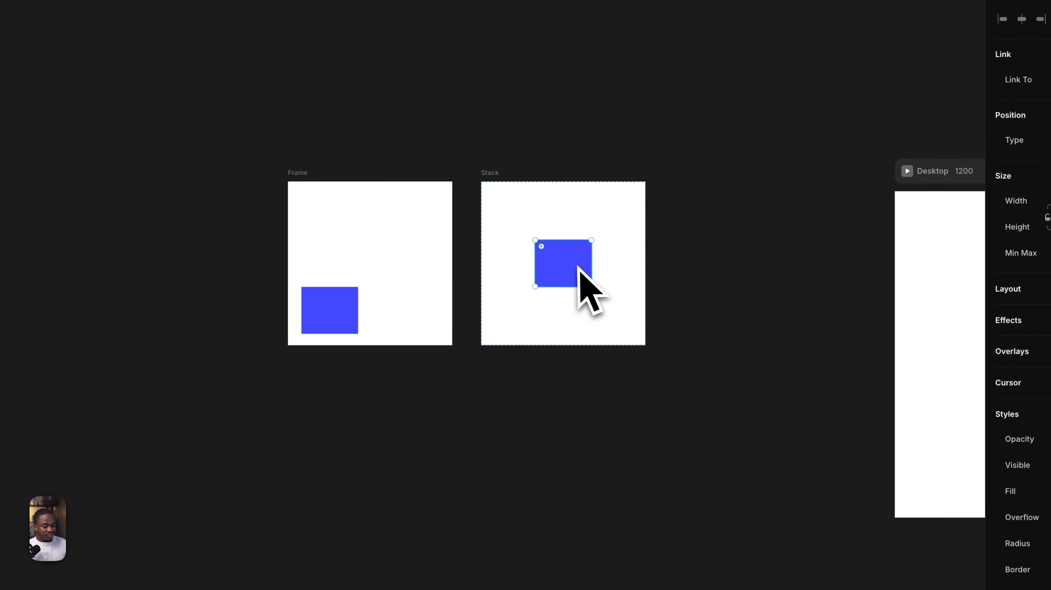
Try to move the blue frame away from the centre of the stack towards its upper-left and lower-left corners.
drag(577, 267, 530, 226)
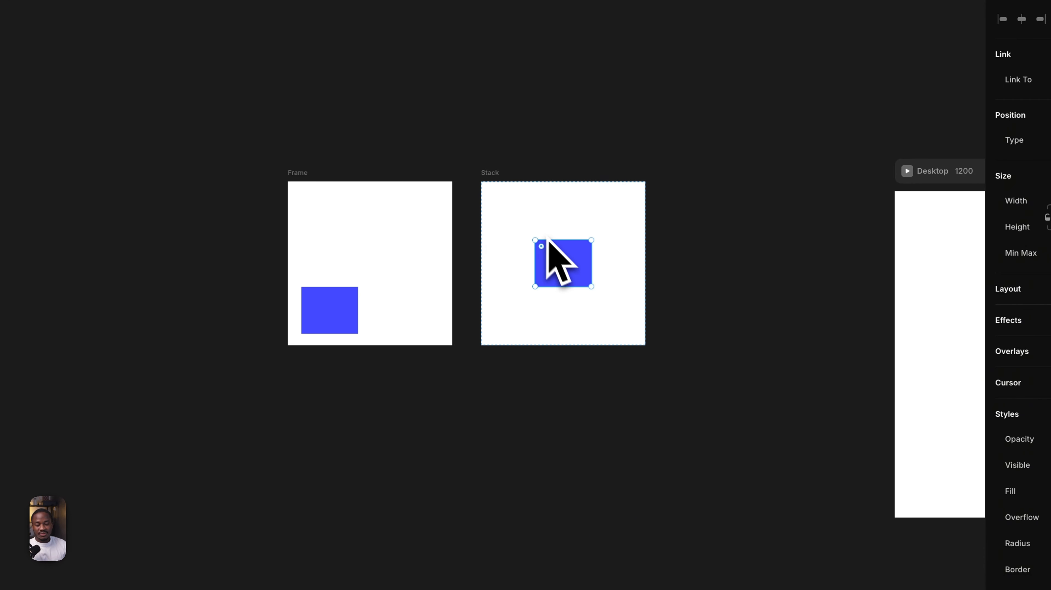
drag(573, 275, 523, 326)
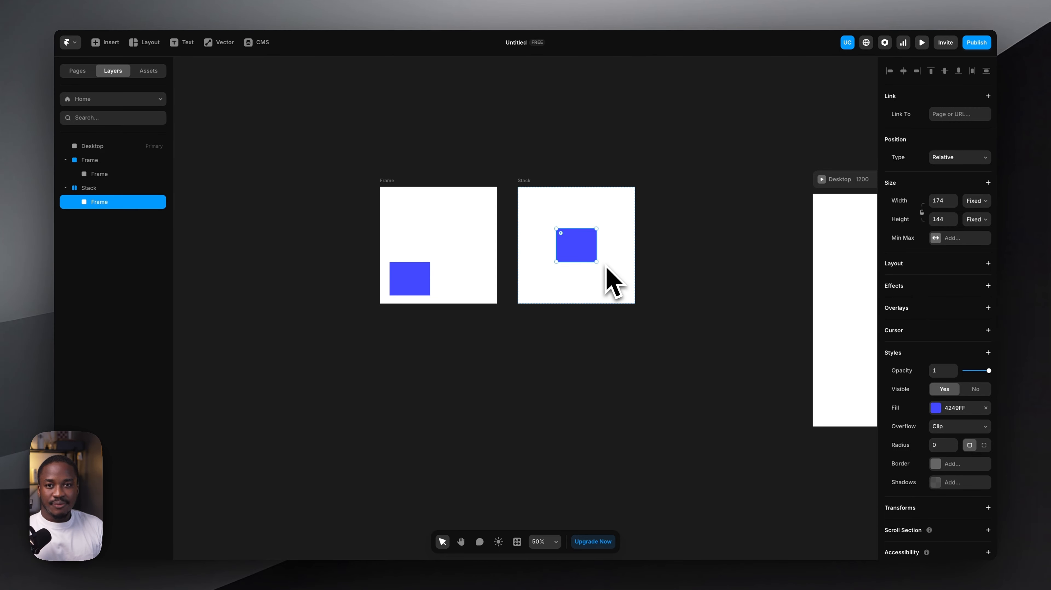
drag(554, 296, 609, 262)
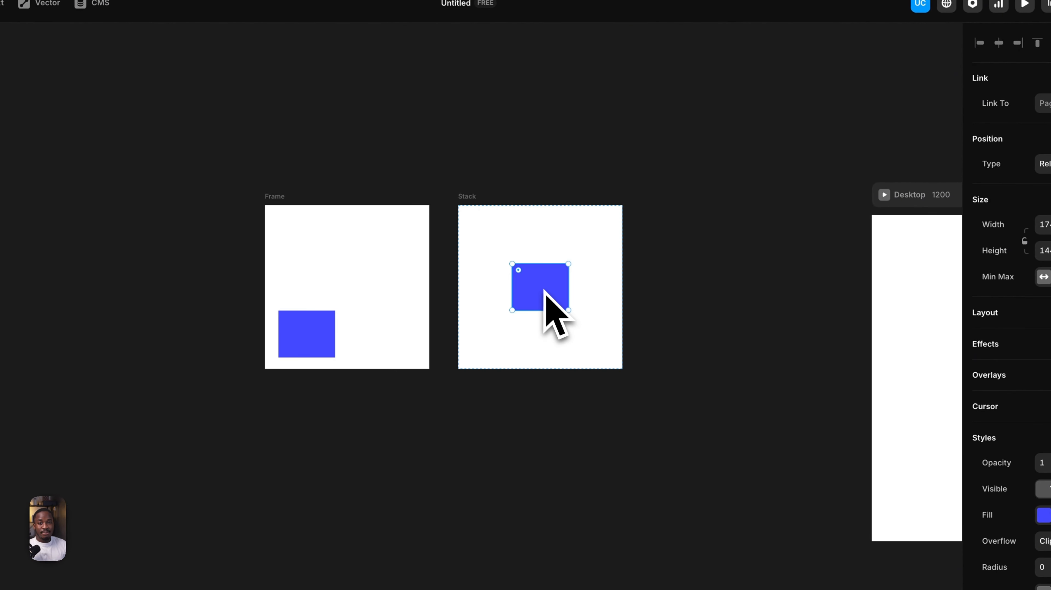
click(477, 217)
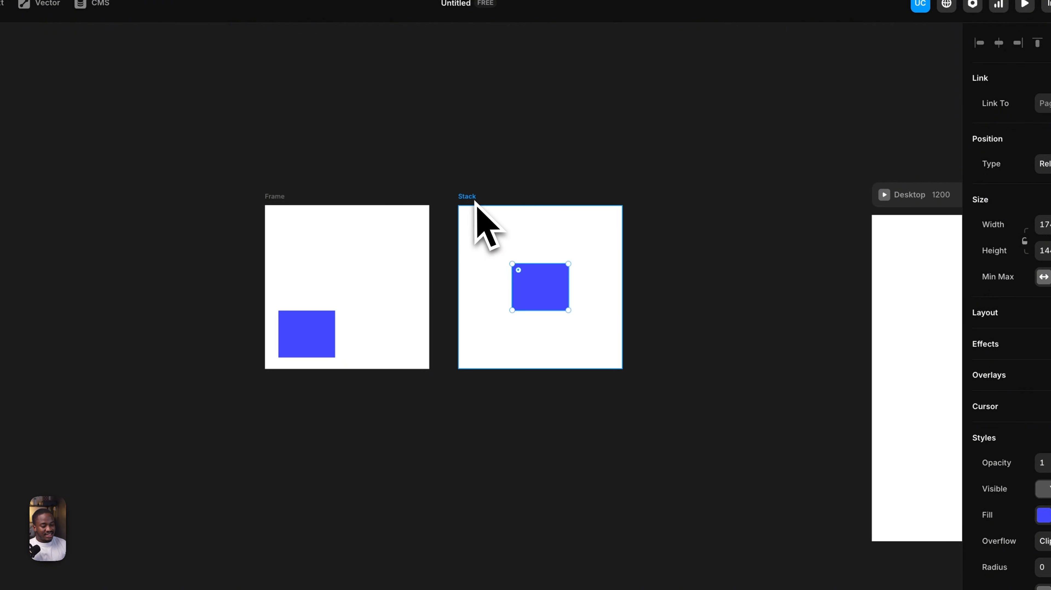
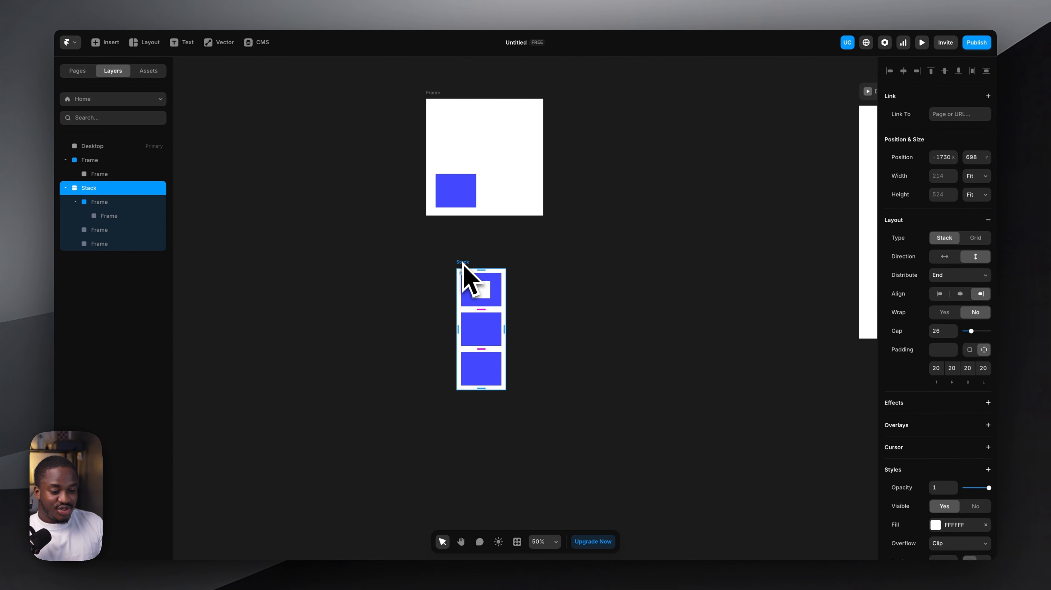
Draw a new frame about 674 × 830 on the empty canvas beside the existing stack and give it a stack layout.
scroll(447, 280, left, 3)
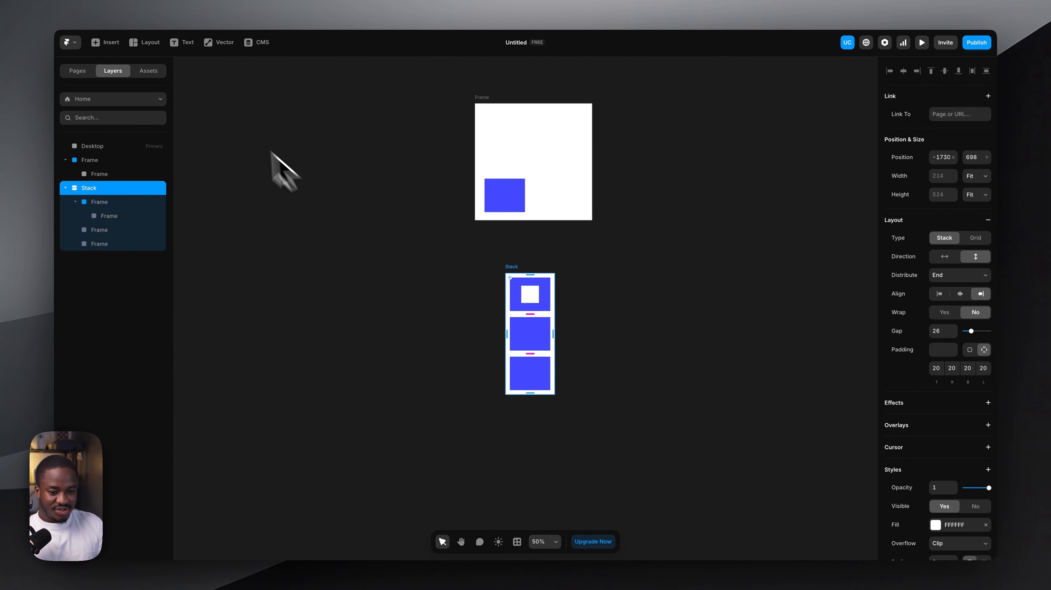
click(145, 43)
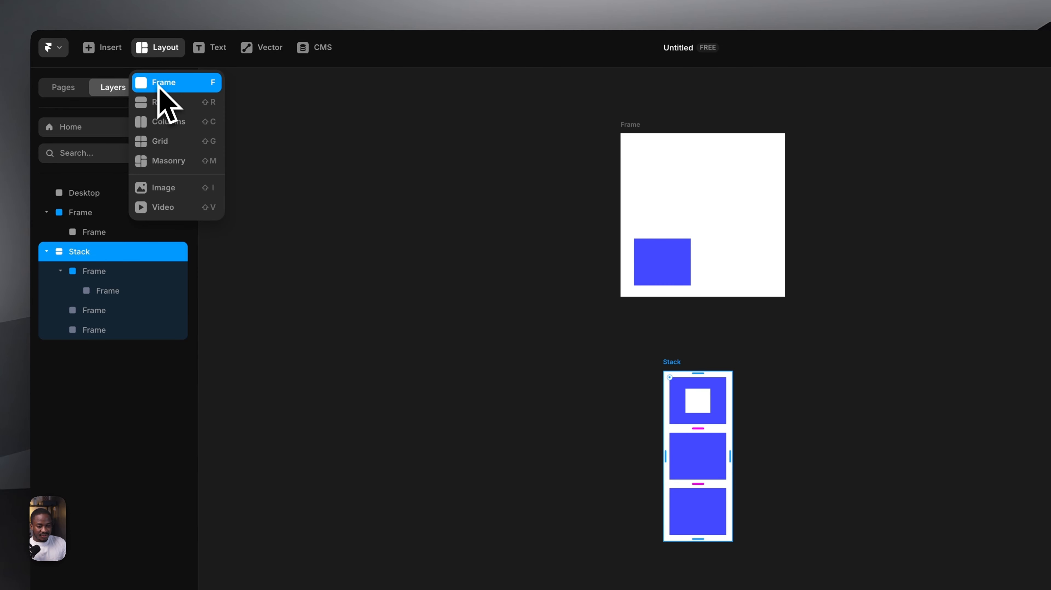
click(159, 86)
drag(268, 260, 491, 534)
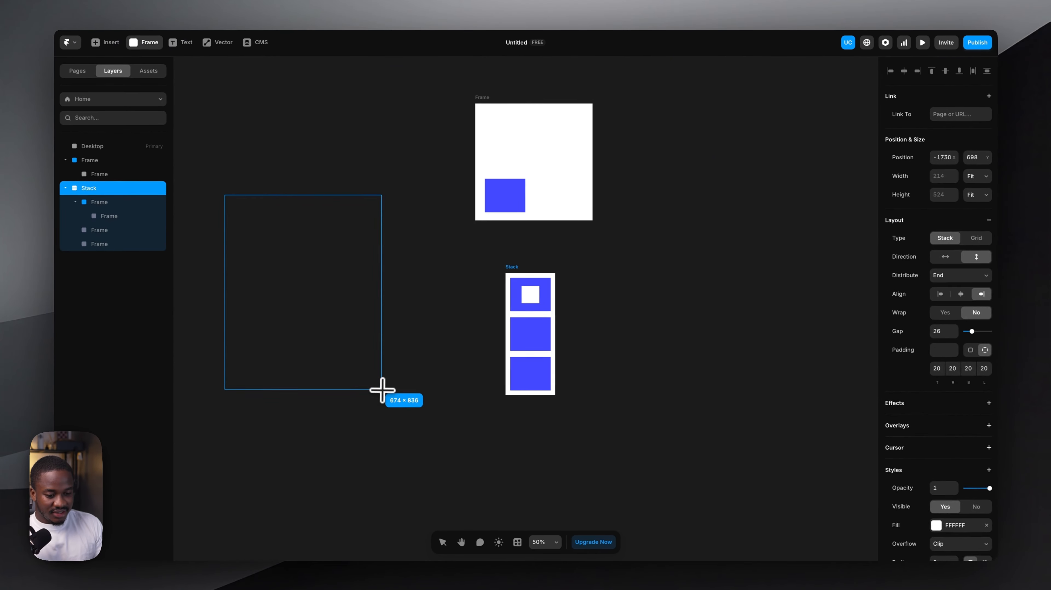
drag(382, 390, 382, 389)
drag(305, 298, 348, 349)
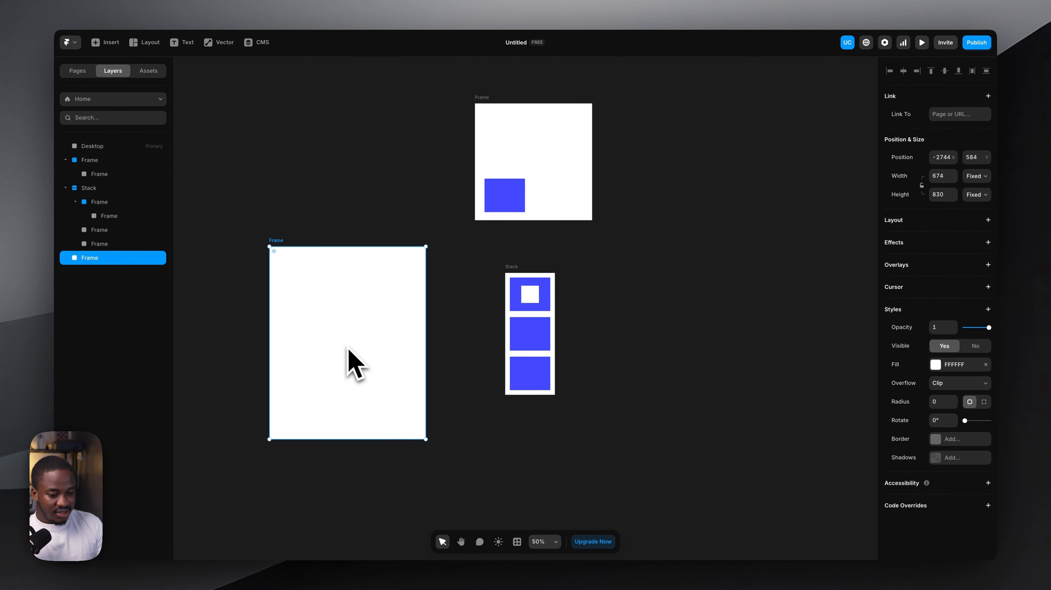
click(899, 227)
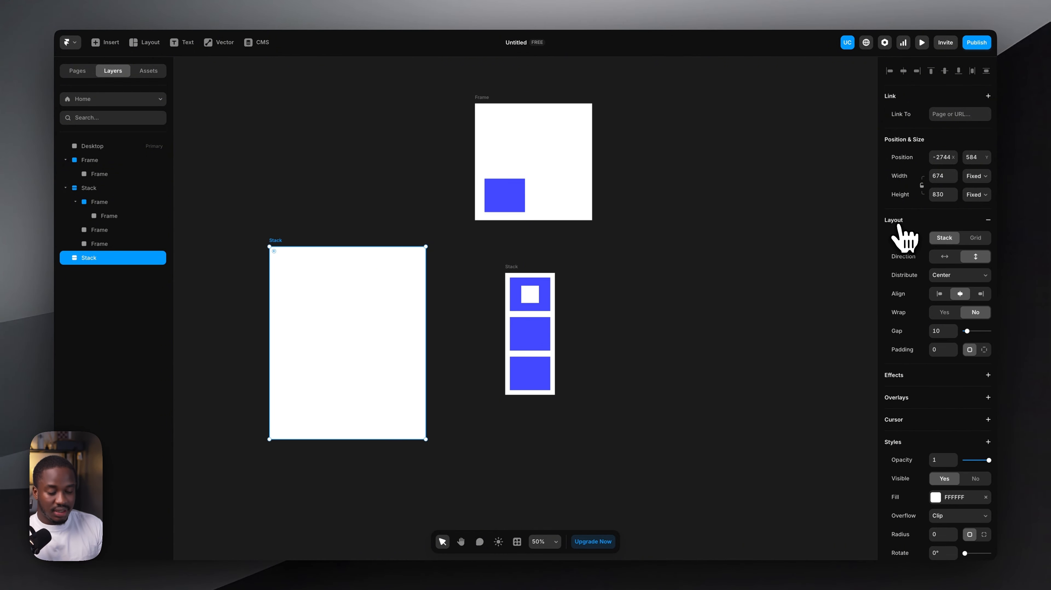
Nest the stack of blue frames inside the new empty stack and set the nested stack's width to Fill.
click(589, 438)
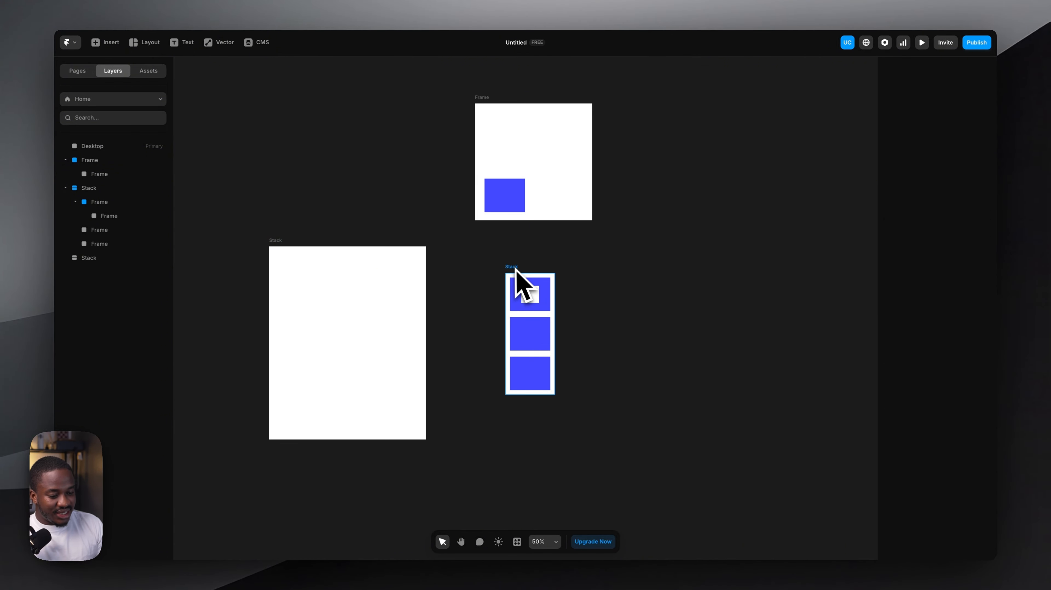
drag(516, 269, 338, 274)
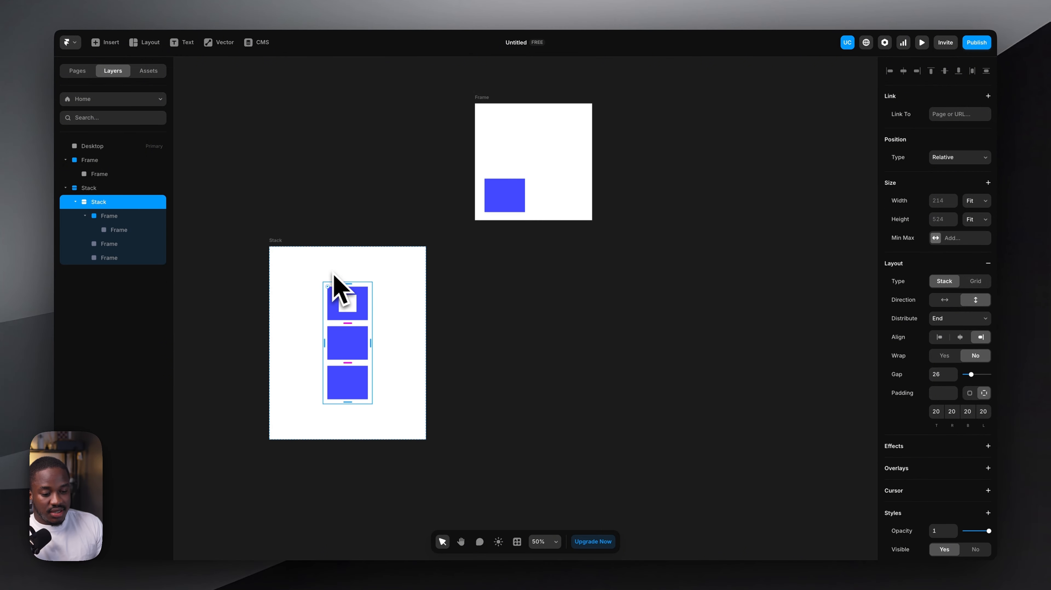
click(277, 243)
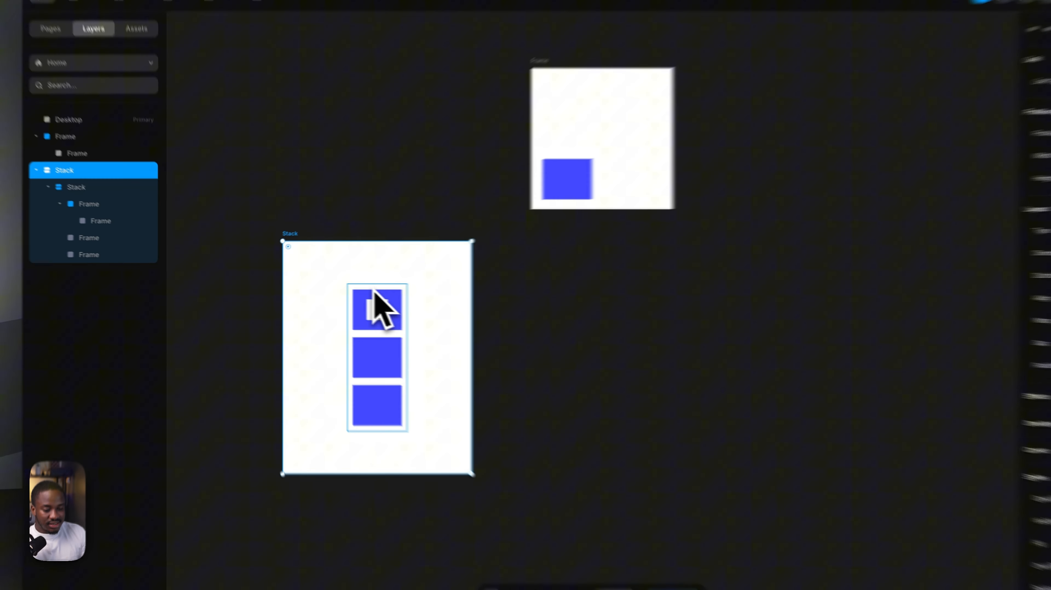
click(345, 298)
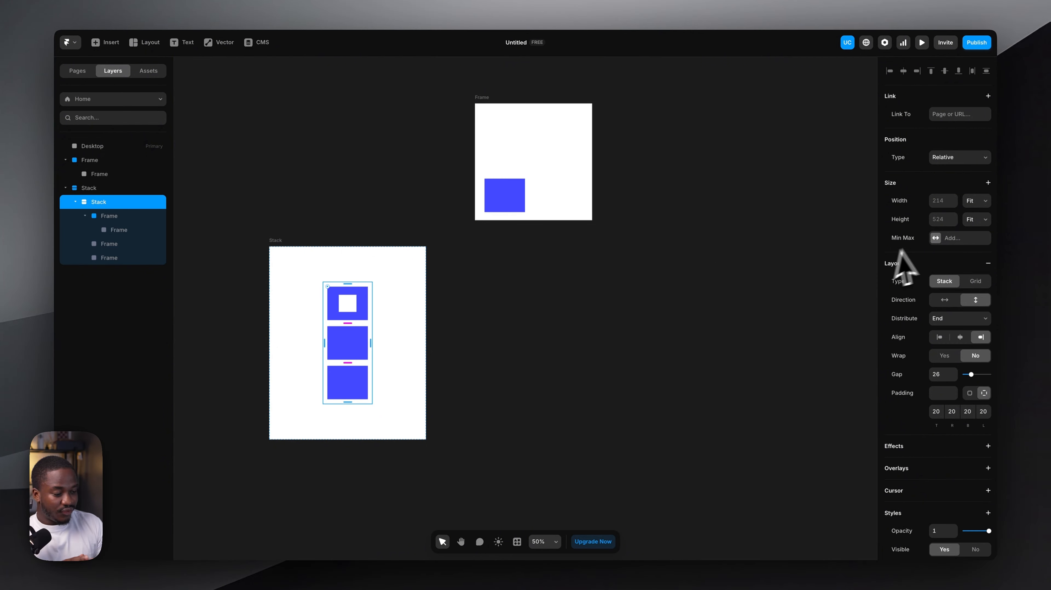
click(977, 201)
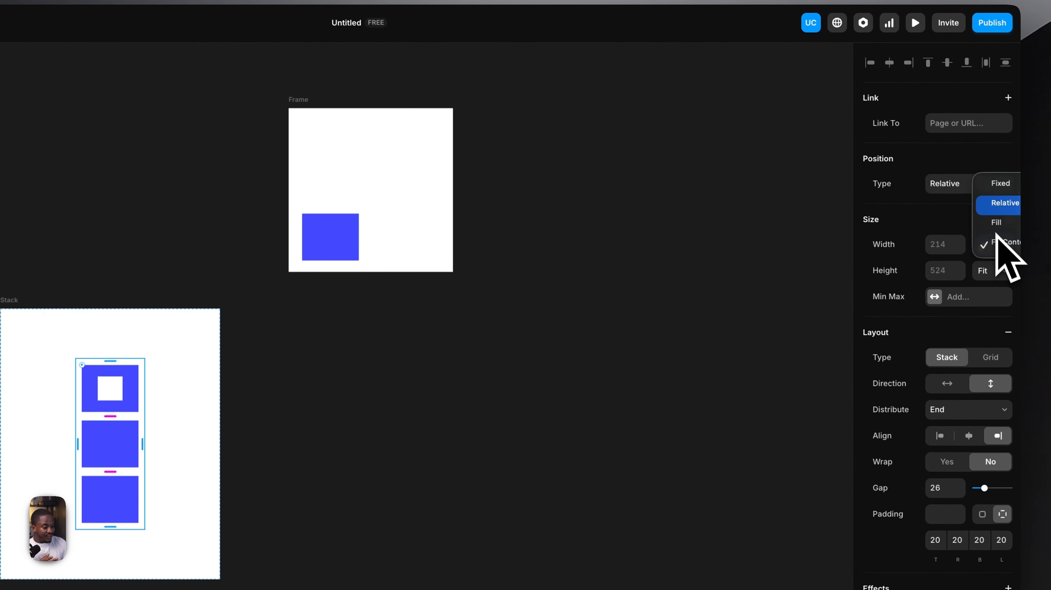
click(996, 225)
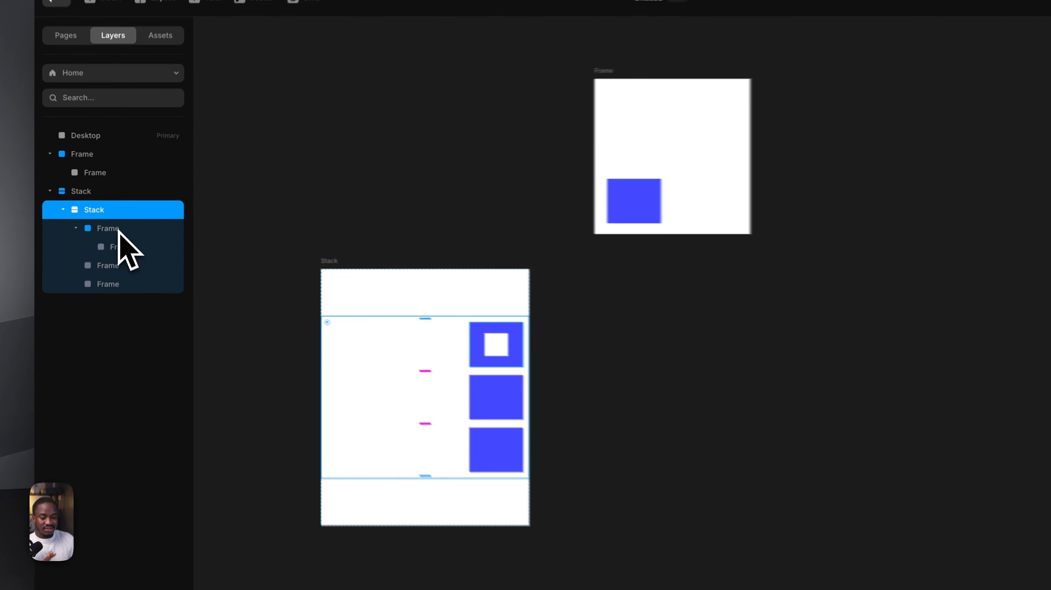
Set the width of all three blue frames in the nested stack to Fill.
click(118, 229)
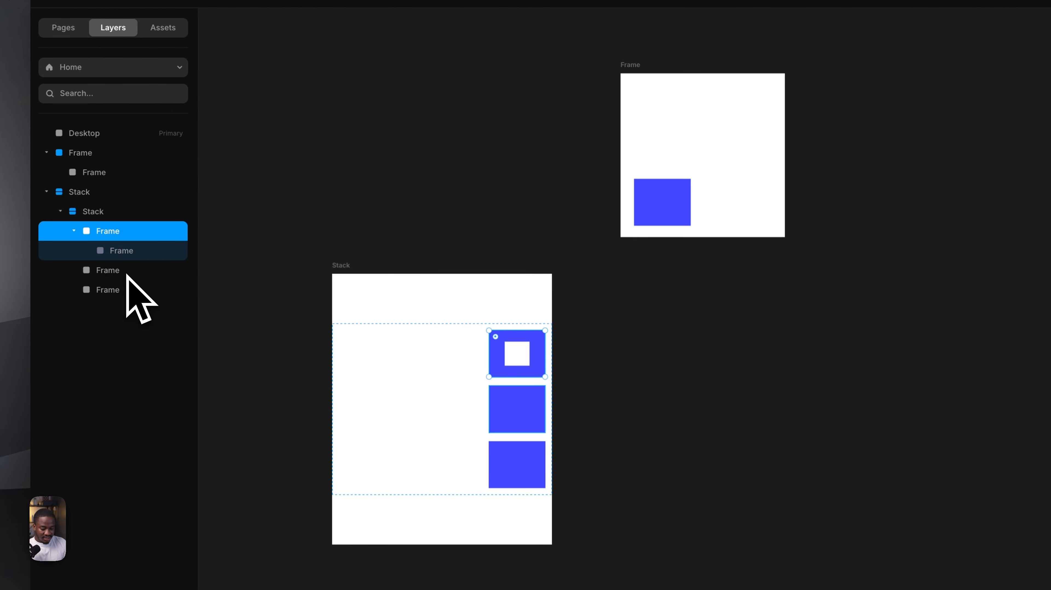
shift+click(126, 271)
shift+click(127, 290)
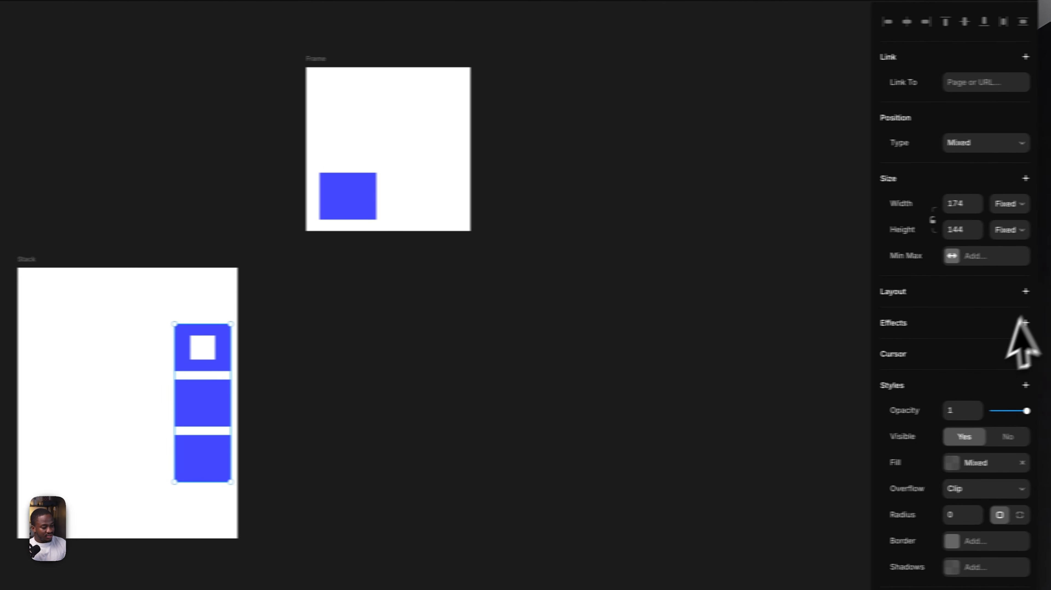
click(1002, 203)
click(995, 242)
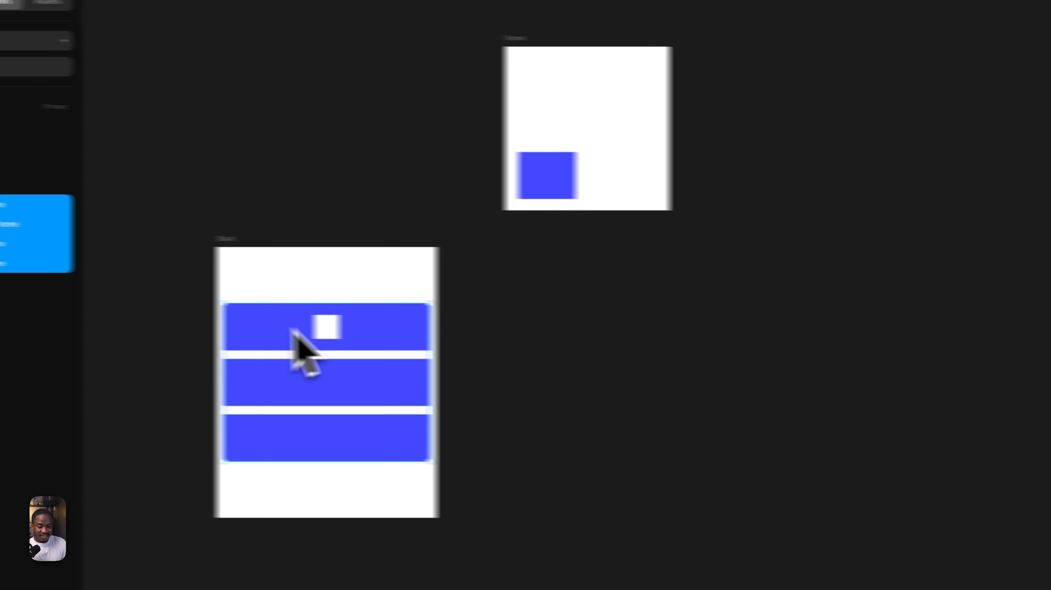
Set the width of the white frame inside the top blue frame to Relative and check the other width options.
click(131, 228)
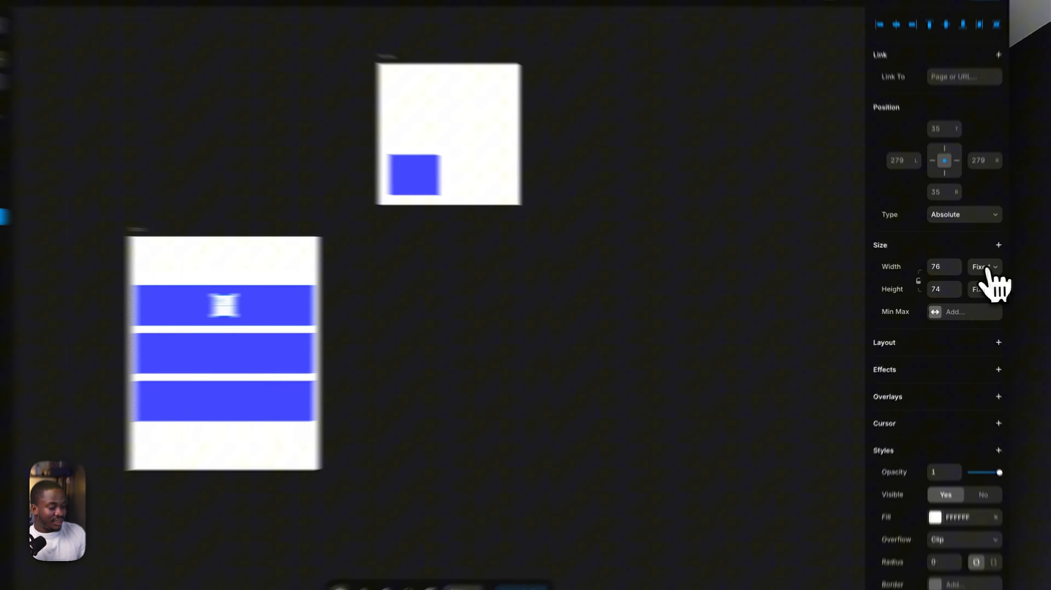
click(977, 272)
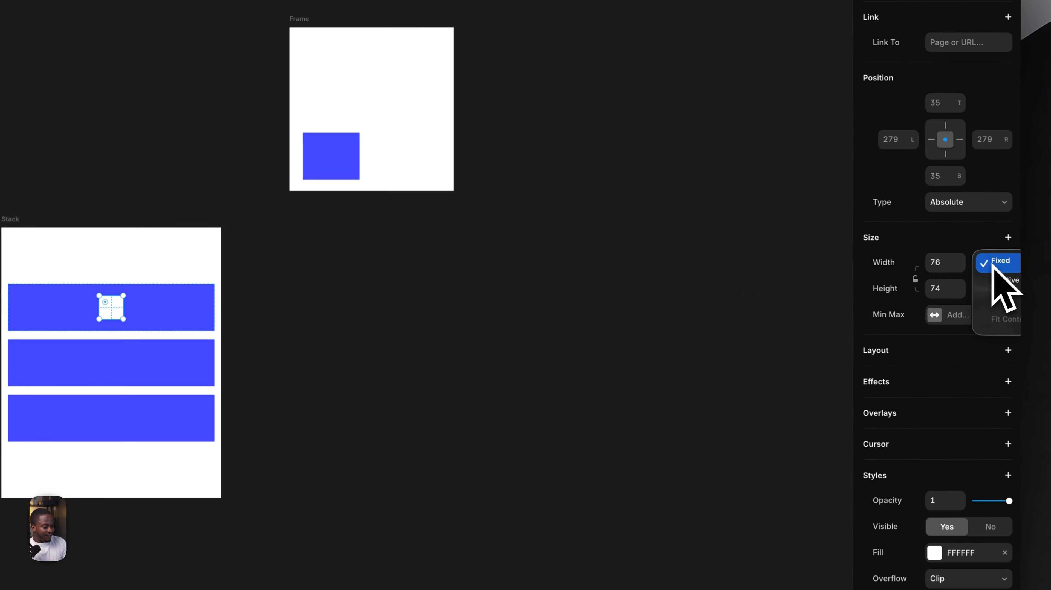
click(1000, 281)
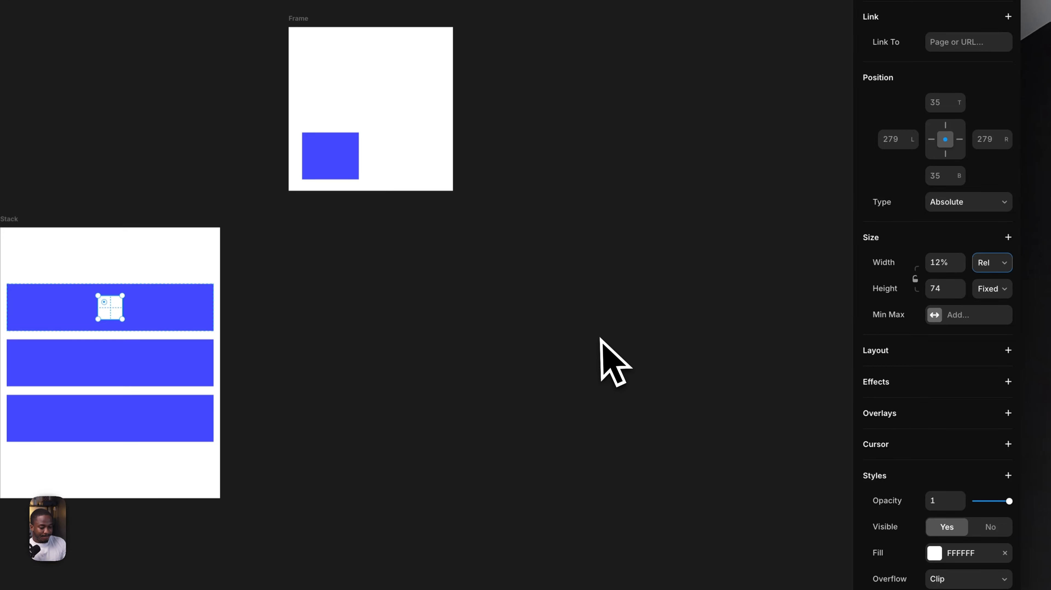
click(998, 263)
click(1001, 264)
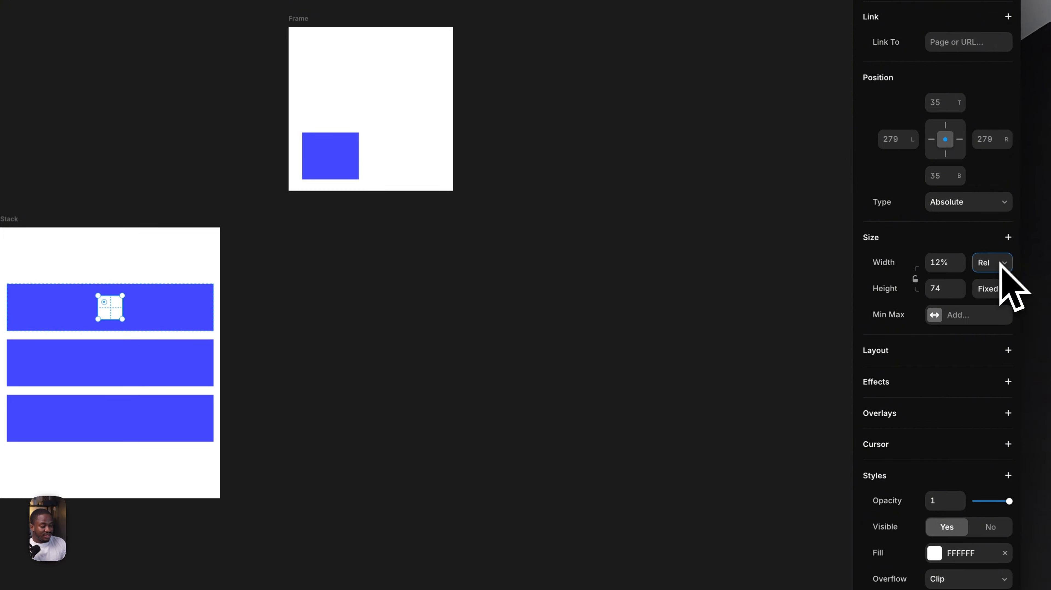
click(989, 264)
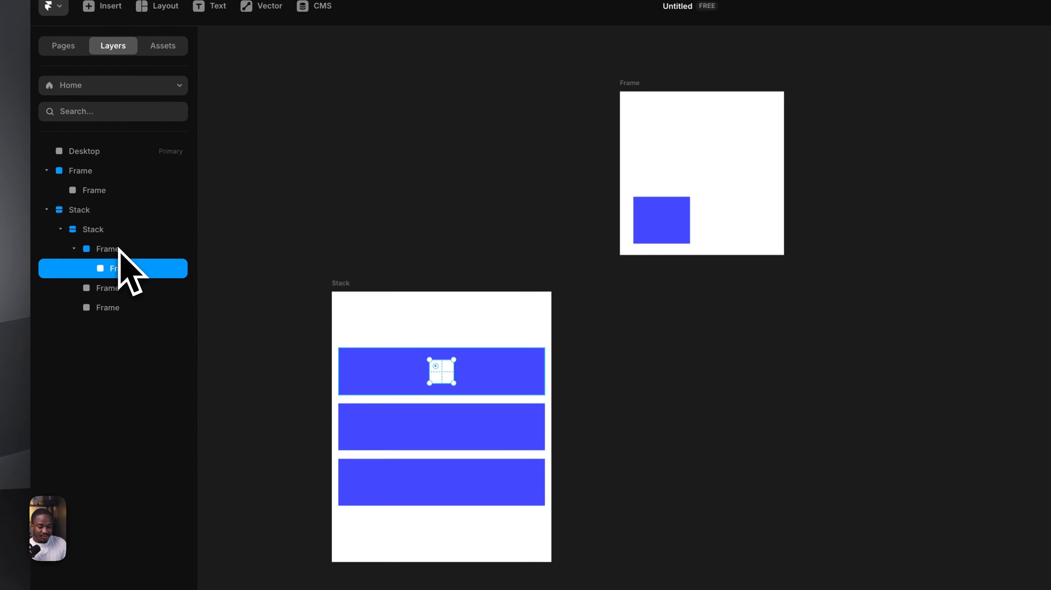
Give the top blue frame a stack layout and set the width of its nested white frame to Fill.
click(109, 216)
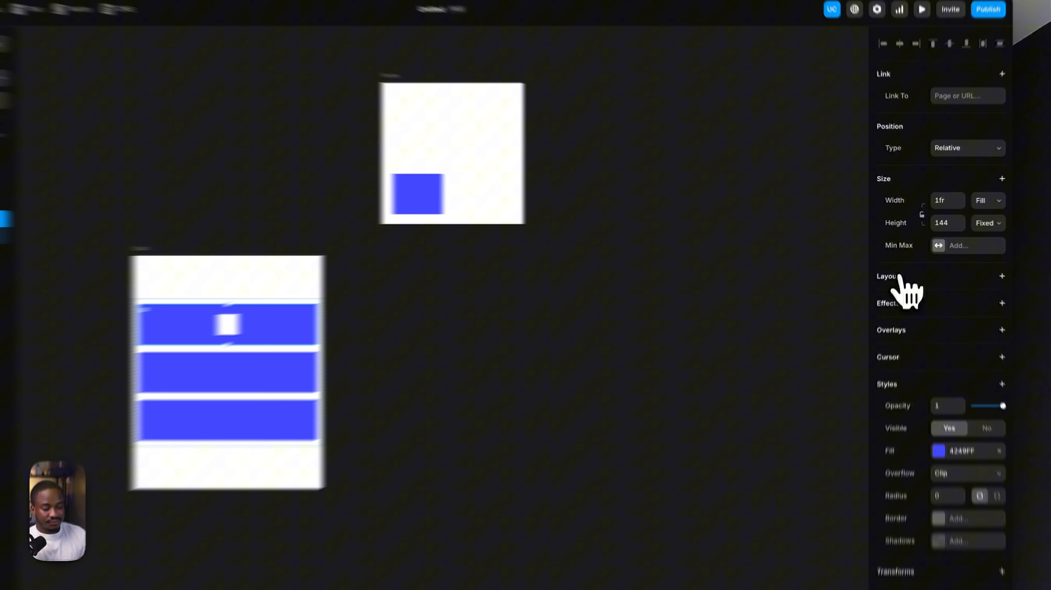
click(904, 264)
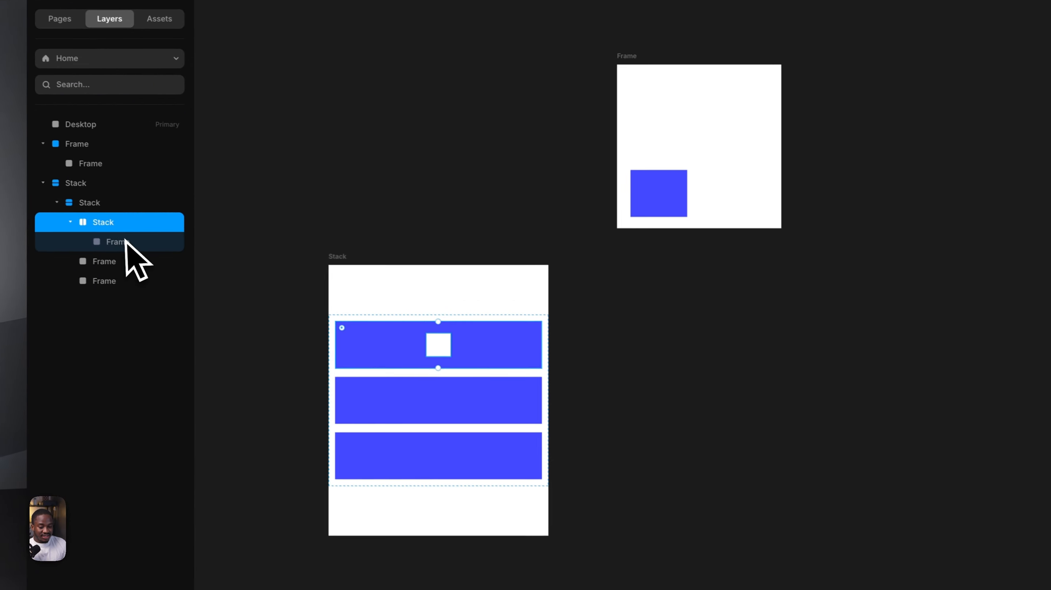
click(125, 241)
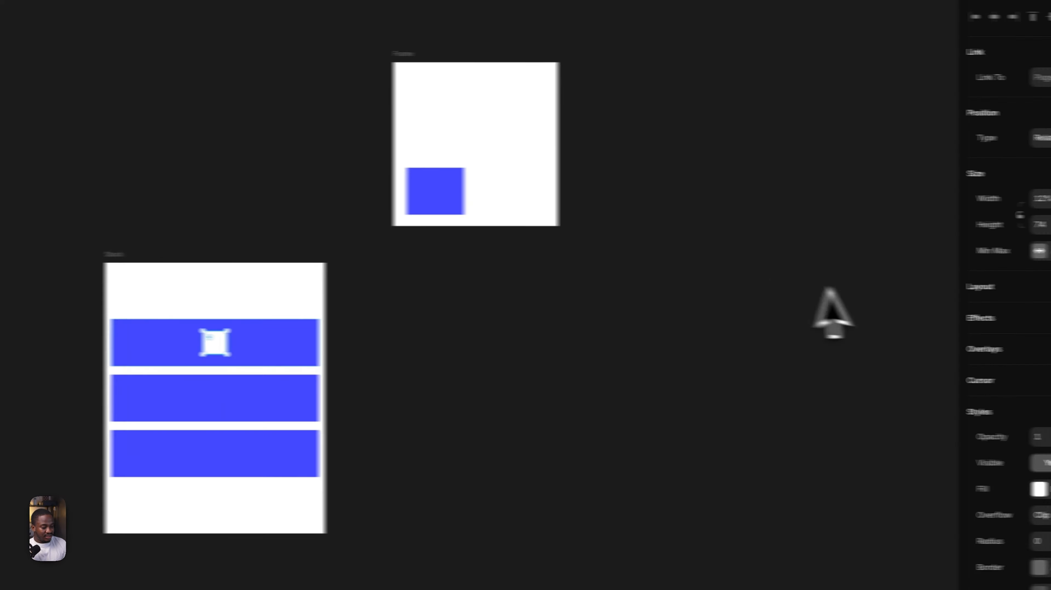
click(988, 214)
click(996, 231)
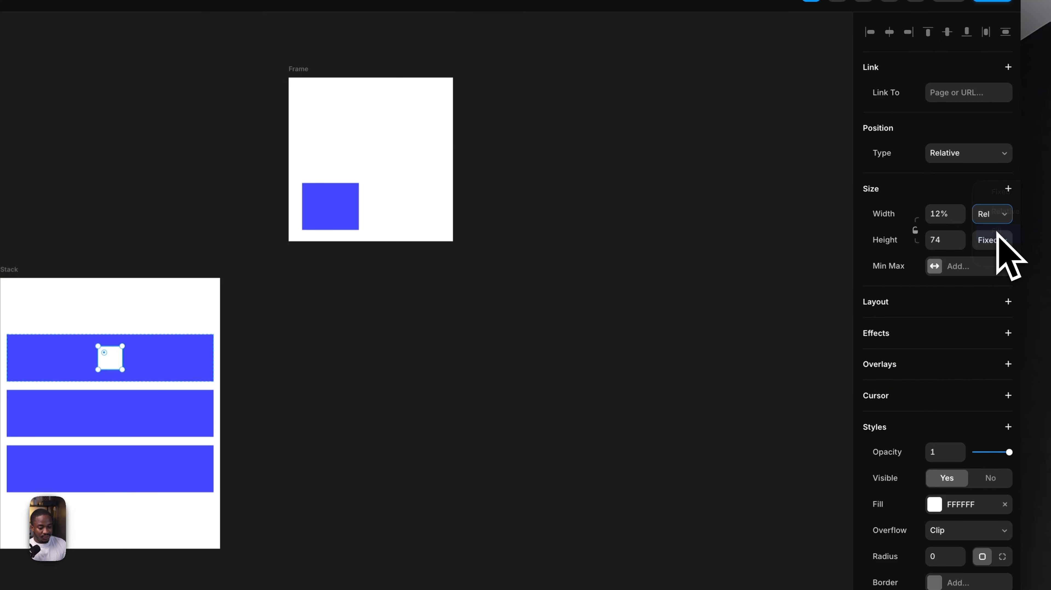
click(703, 316)
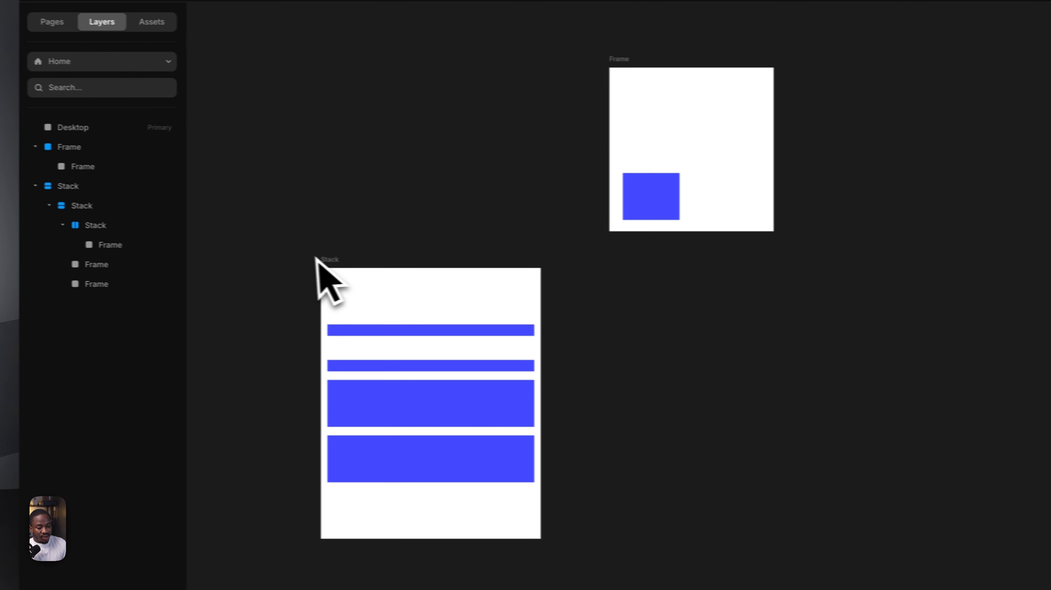
Set the outer stack's height to Fit Content and duplicate the bottom blue frame inside it.
click(18, 277)
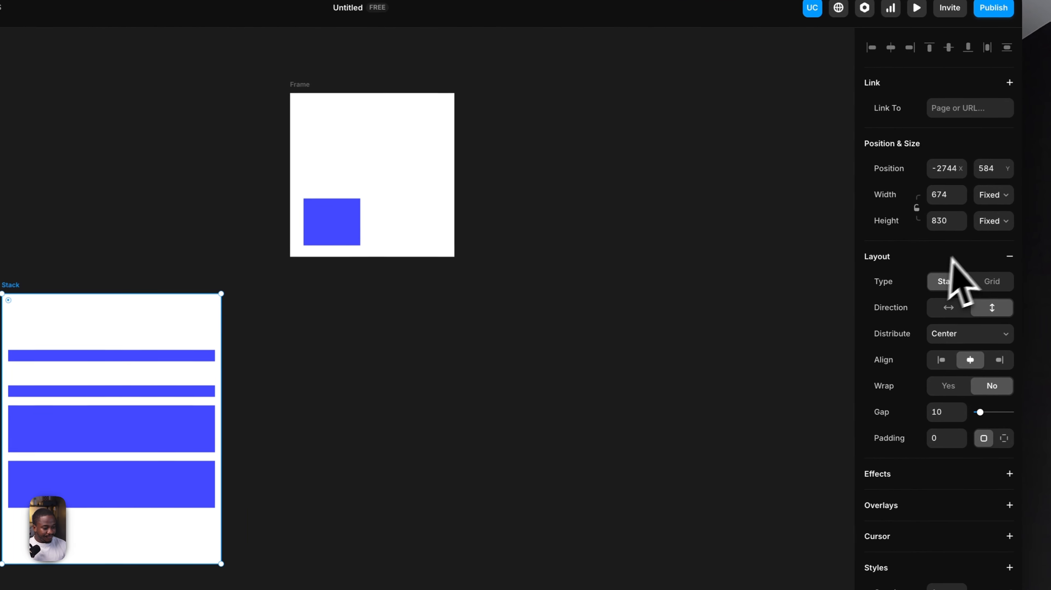
click(993, 220)
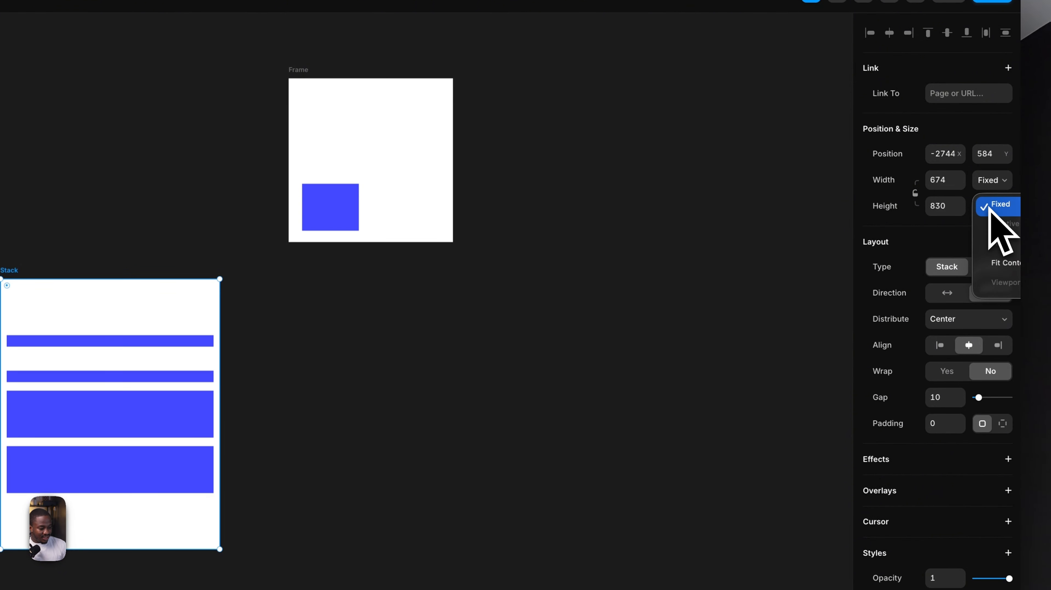
click(1007, 265)
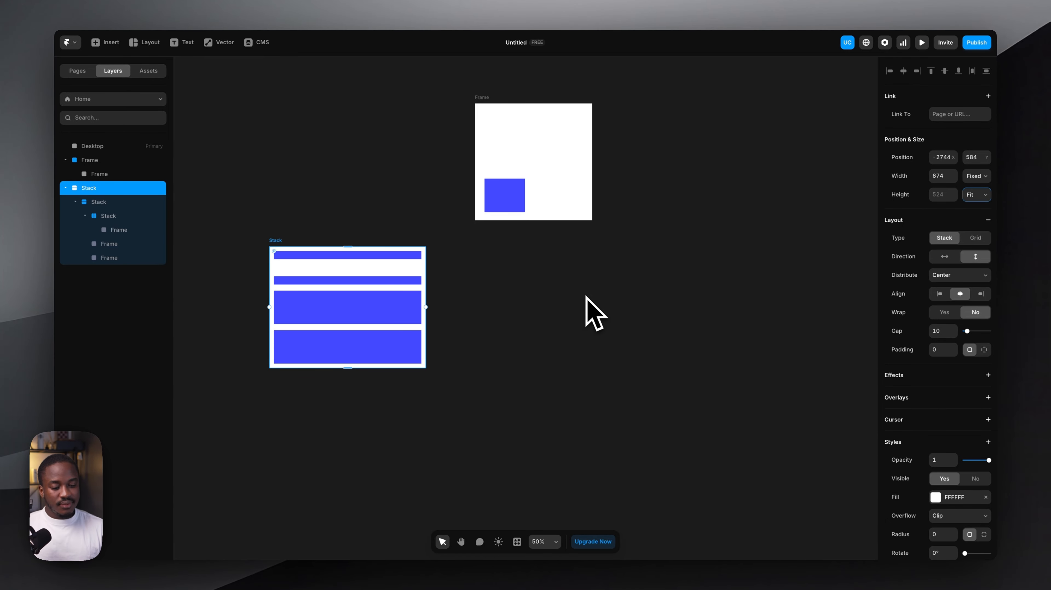
double_click(319, 352)
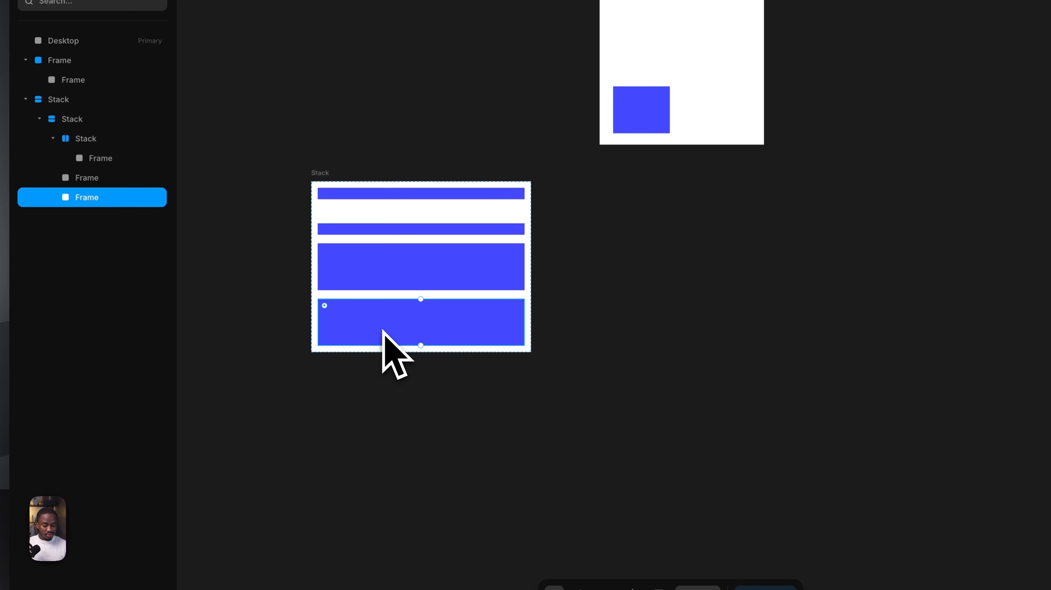
key(ctrl+d)
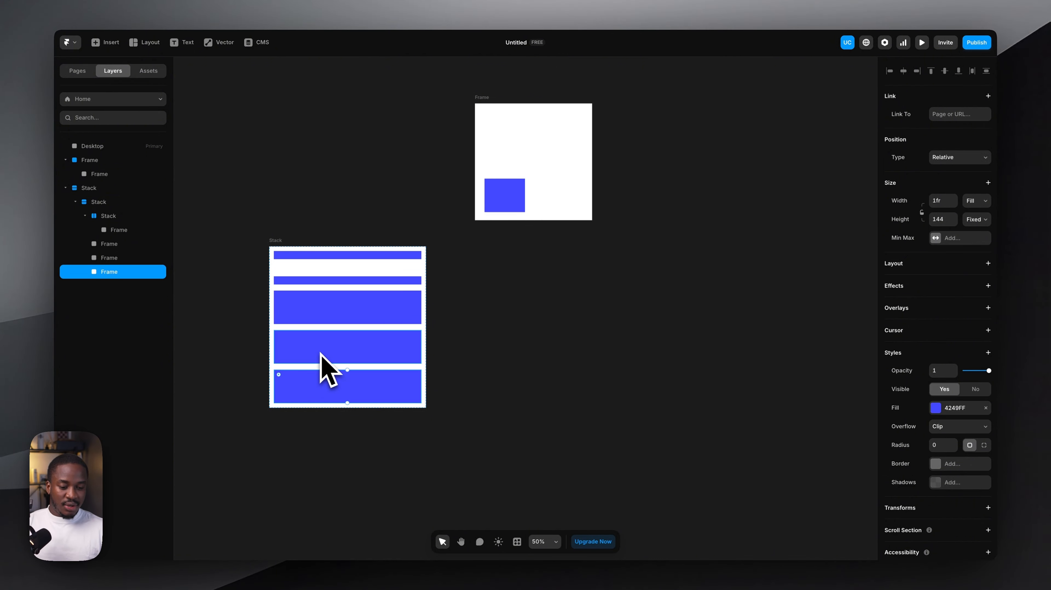
Duplicate the outer stack and stretch the copy horizontally to more than twice the original's width.
click(278, 246)
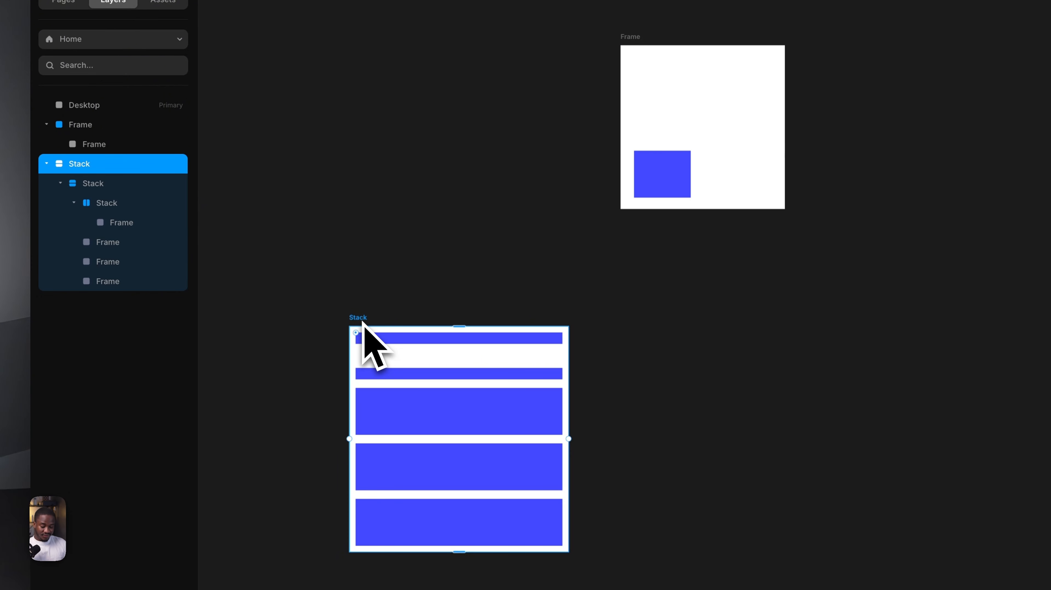
key(ctrl+d)
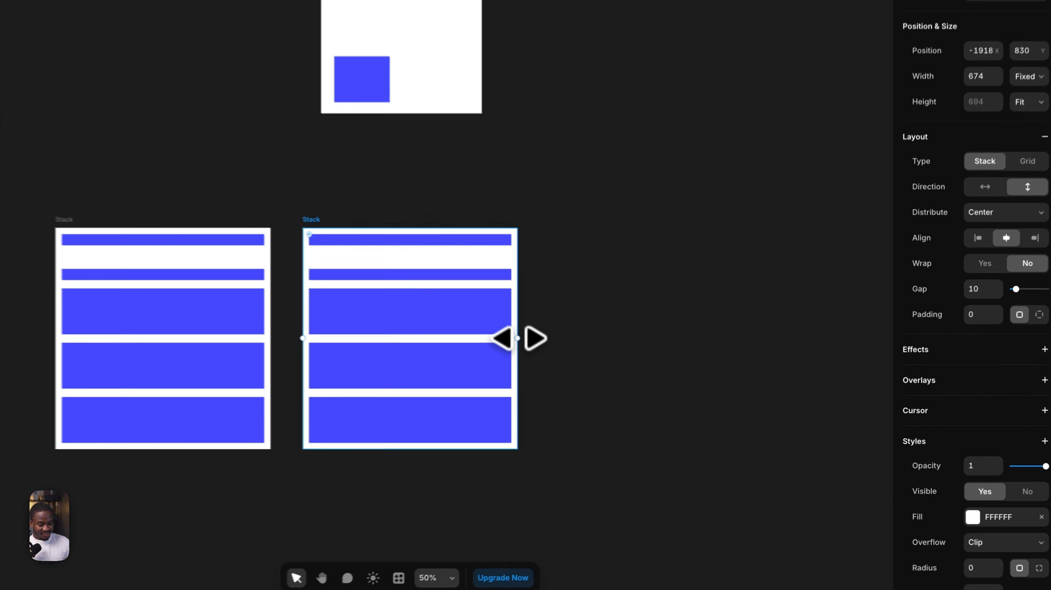
drag(604, 366, 635, 365)
drag(554, 333, 786, 343)
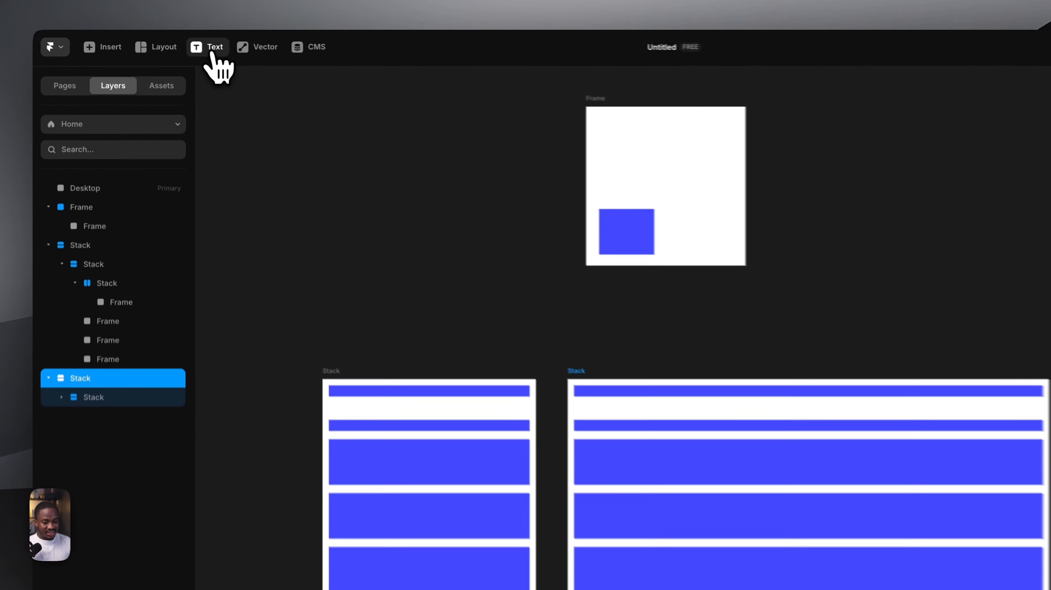
Add a text layer on the empty canvas above the first stack and fill it with a long line of random placeholder letters.
click(184, 42)
click(303, 257)
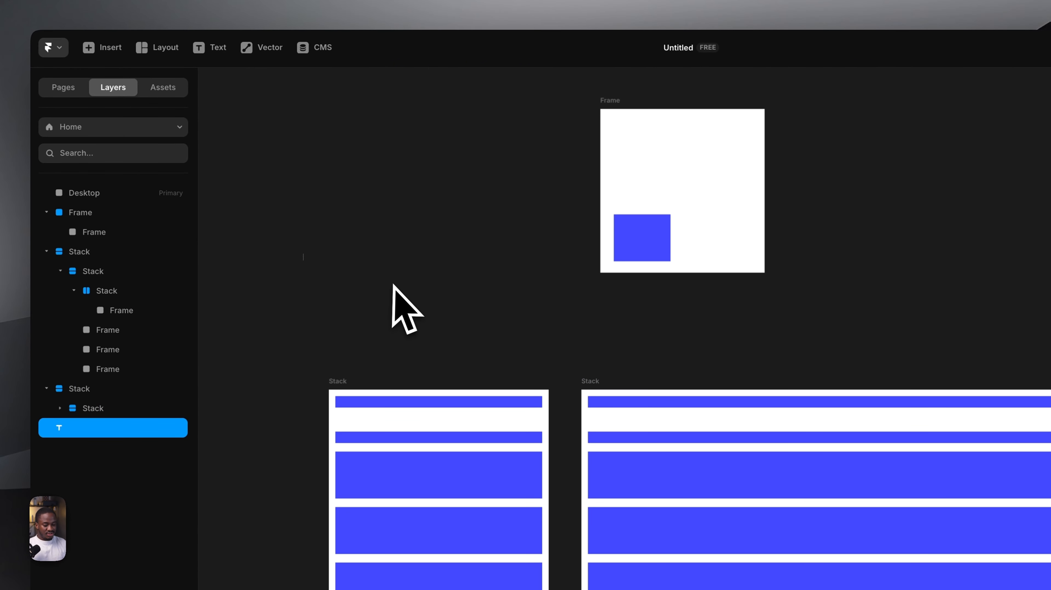
text(hgajdhjghdjahsdjgsjdgjsdgjsg)
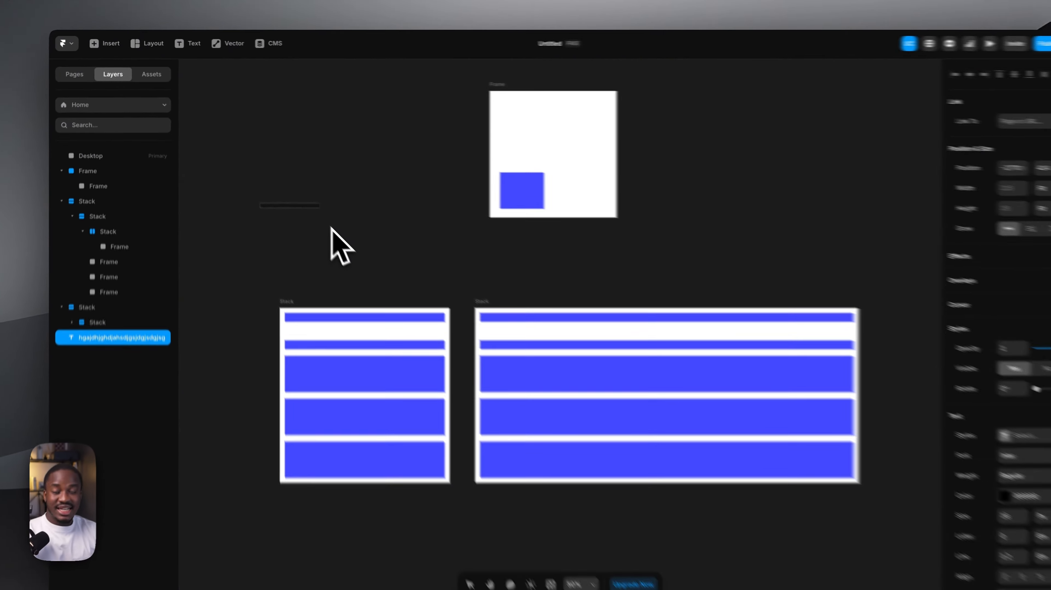
text(jgsjdgsjdgjhsjdgjsj)
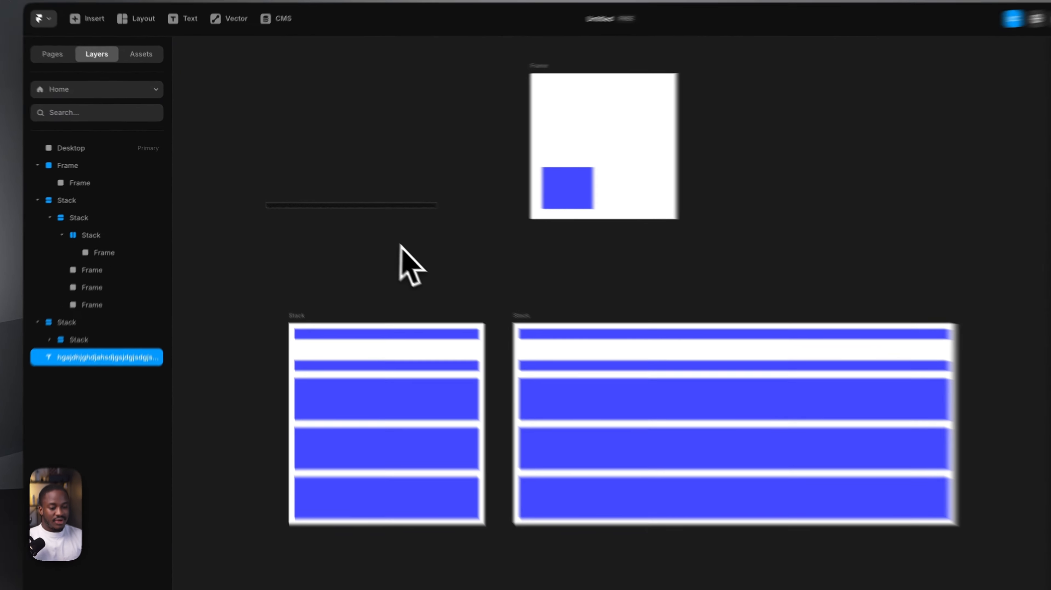
Finish the placeholder text and set its color to white.
key(Escape)
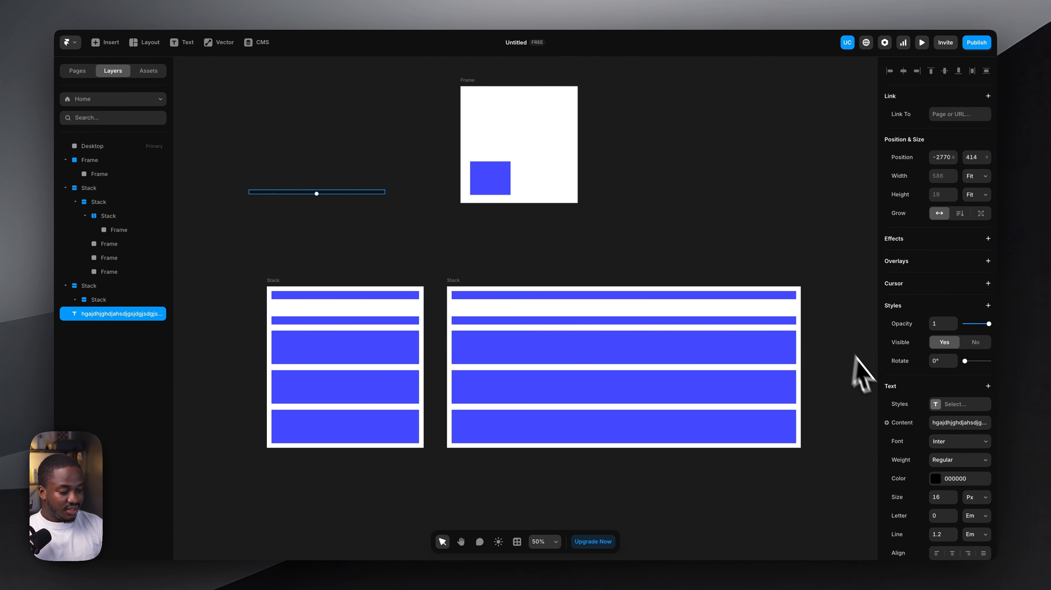
scroll(951, 423, down, 2)
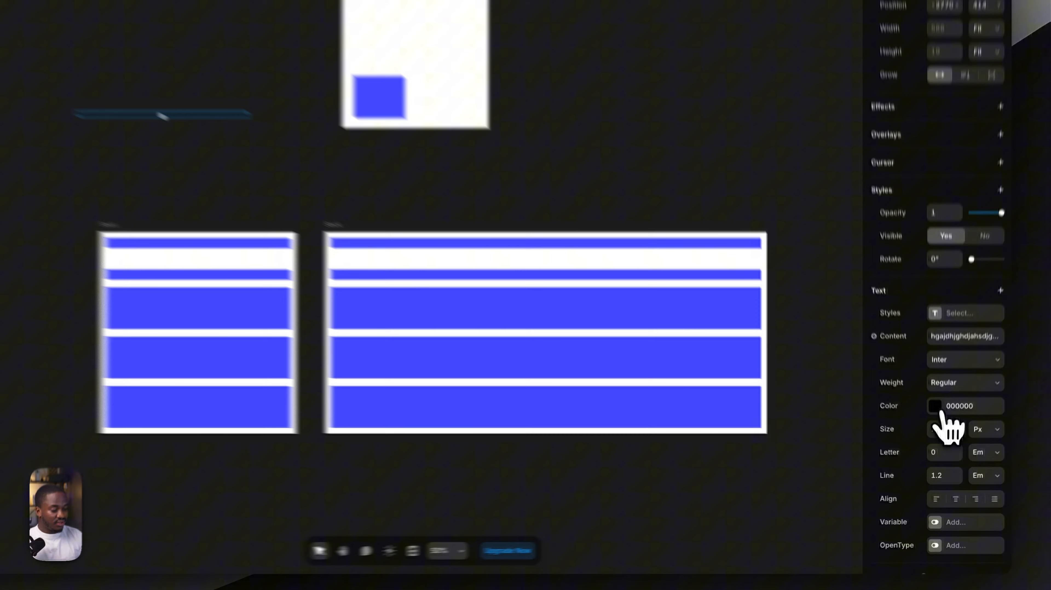
click(940, 409)
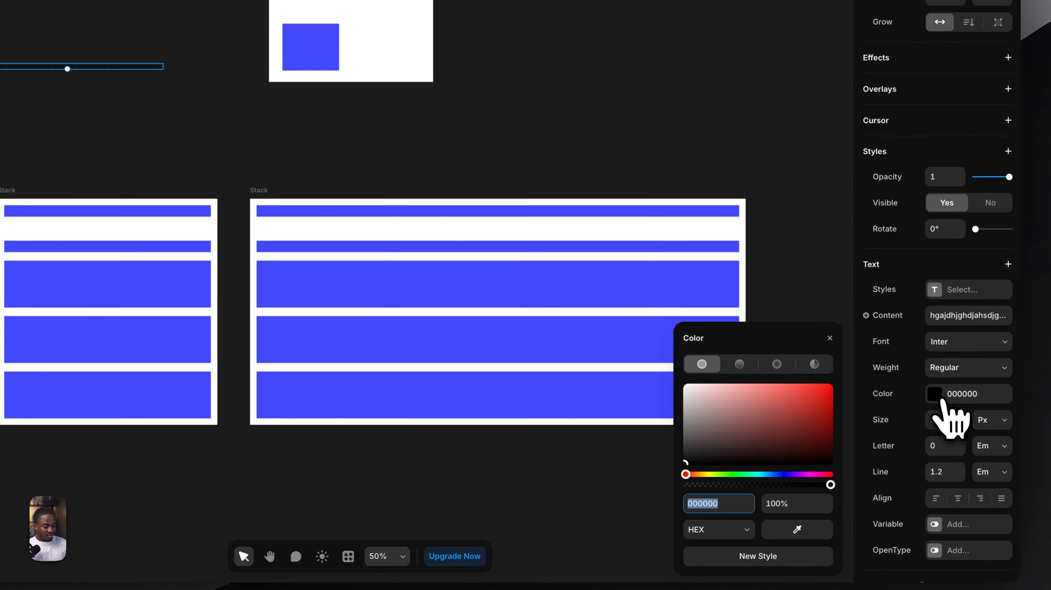
drag(747, 407, 650, 370)
click(161, 211)
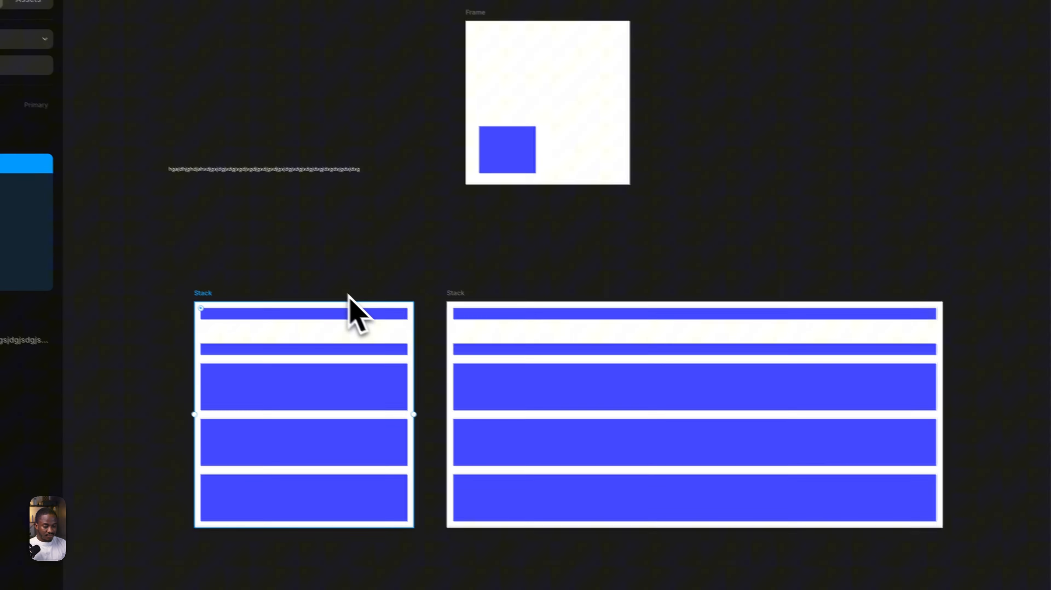
click(305, 240)
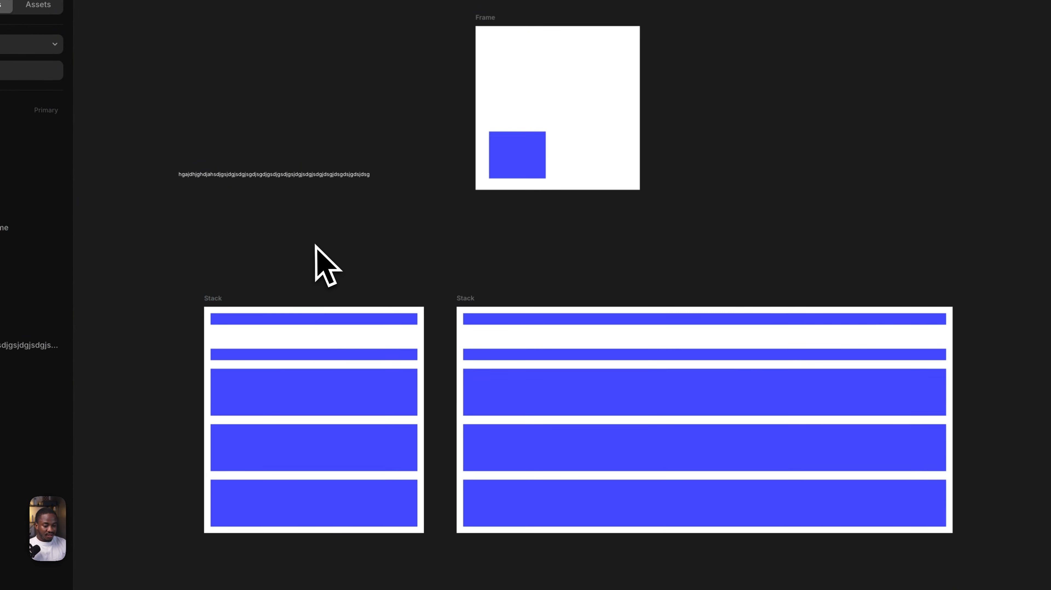
Move the white placeholder text up and to the right on the empty canvas, to about X -2692, Y 352.
scroll(306, 240, left, 3)
scroll(334, 205, up, 5)
scroll(345, 211, up, 2)
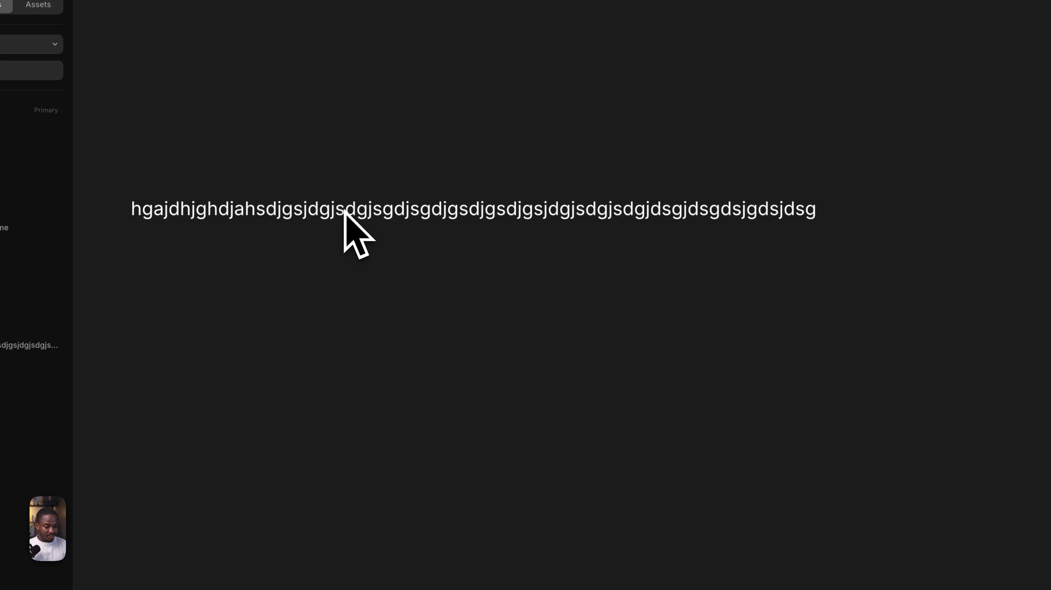
scroll(355, 214, down, 3)
drag(363, 213, 437, 152)
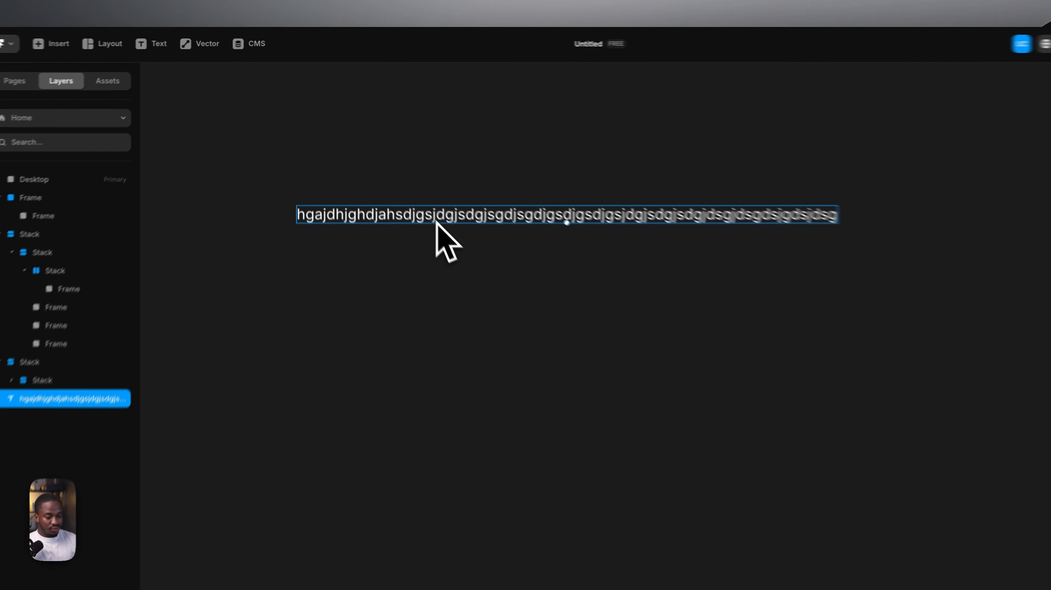
key(ctrl+v)
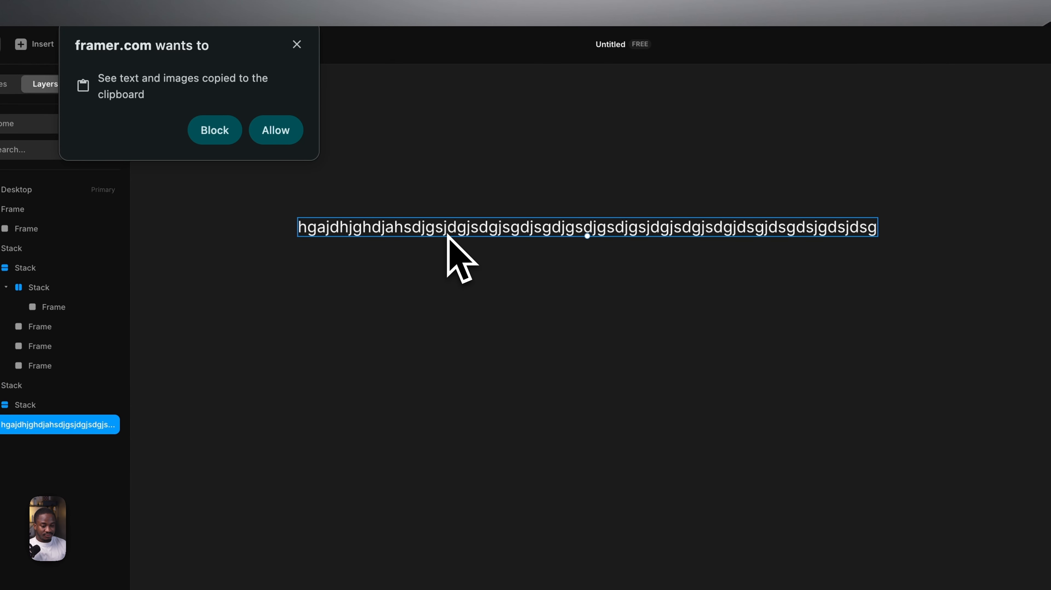
click(298, 45)
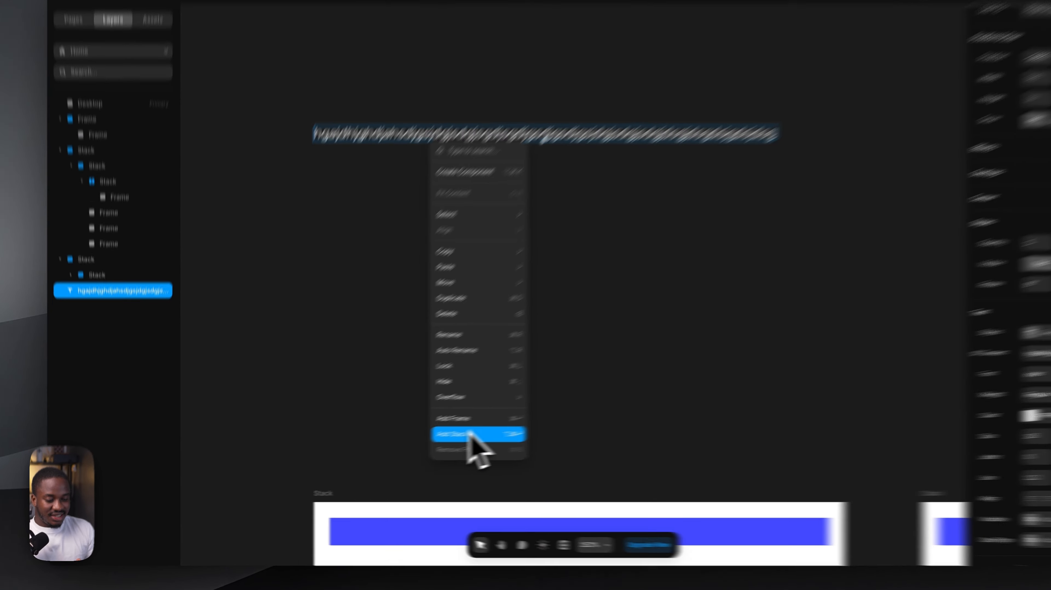
Wrap the placeholder text in a new stack and set the stack's height to Fit Content.
click(417, 442)
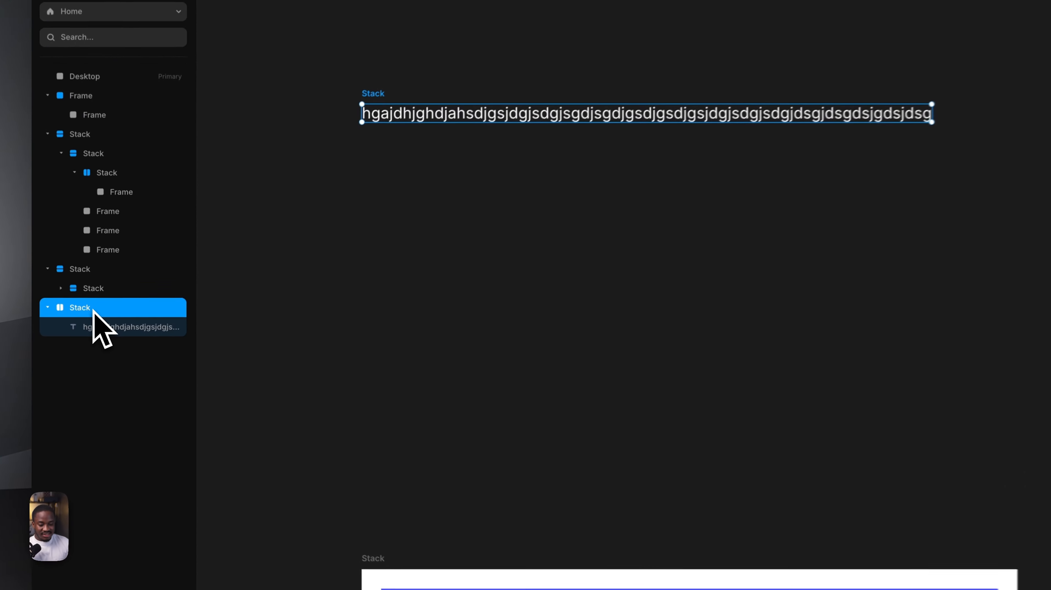
click(105, 326)
click(103, 309)
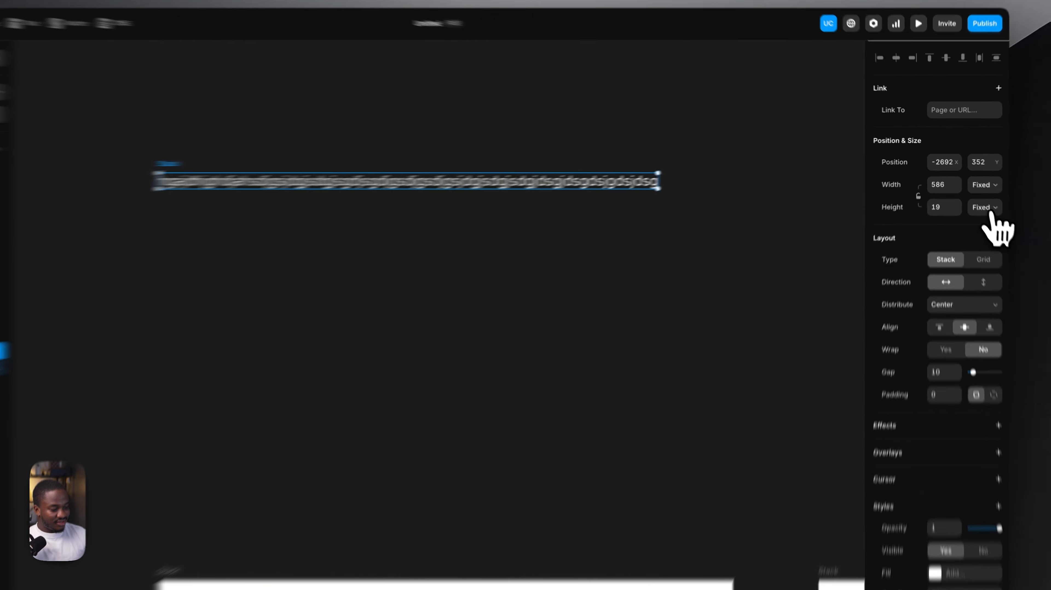
click(984, 197)
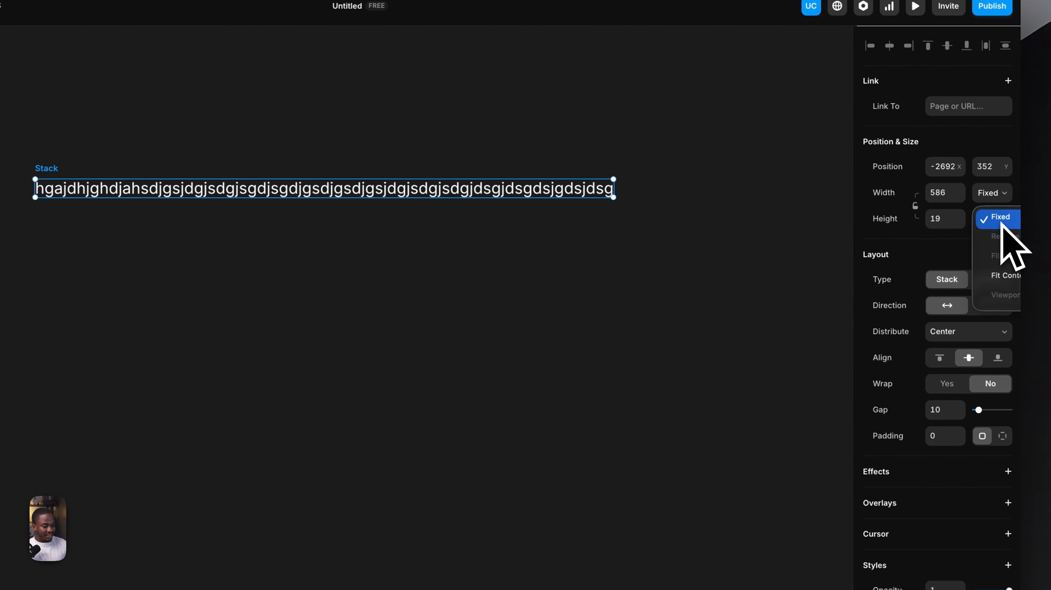
click(983, 234)
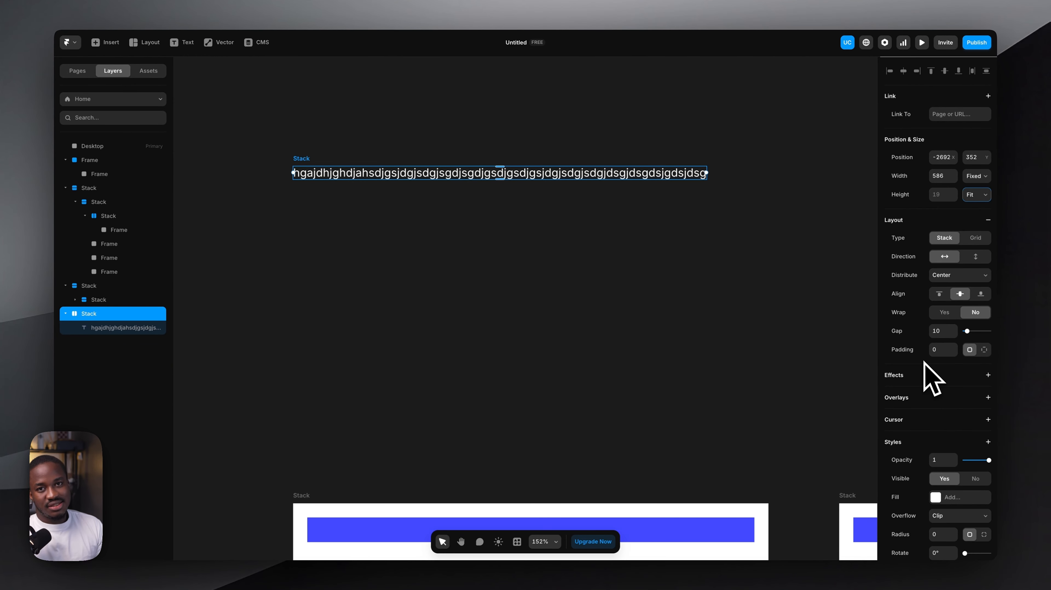
Give the stack around the text a red FF0000 fill.
scroll(924, 362, down, 5)
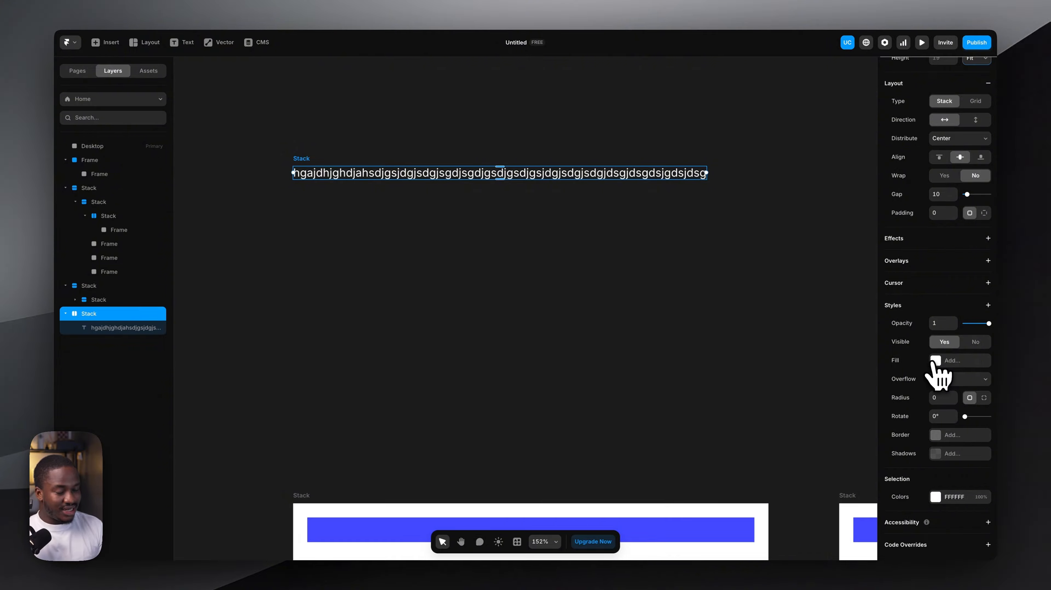
click(935, 361)
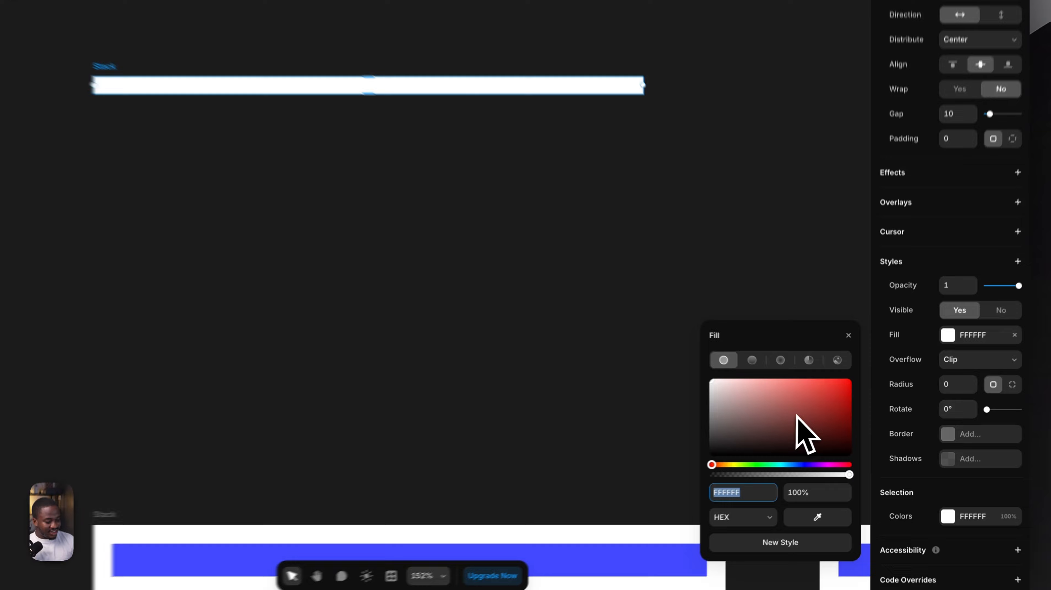
text(FF0000)
key(Return)
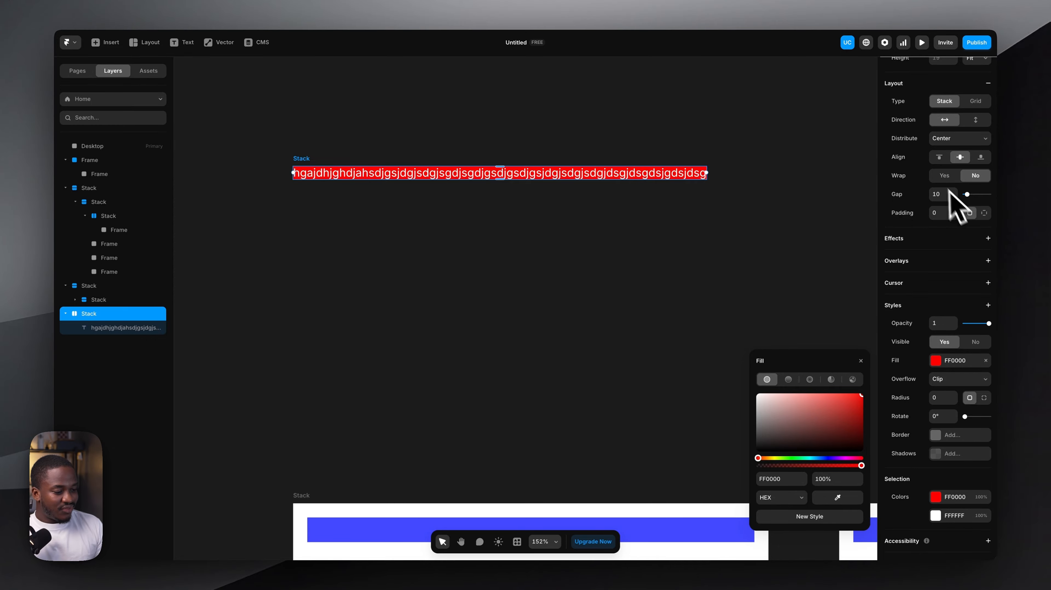
Set the red stack's padding to 40.
scroll(959, 199, up, 1)
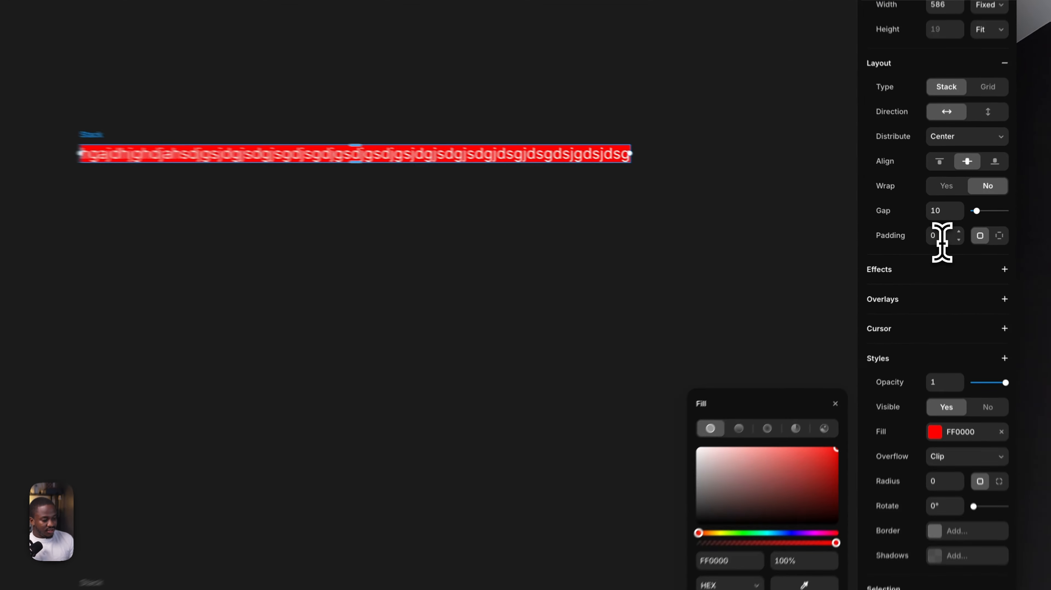
click(940, 235)
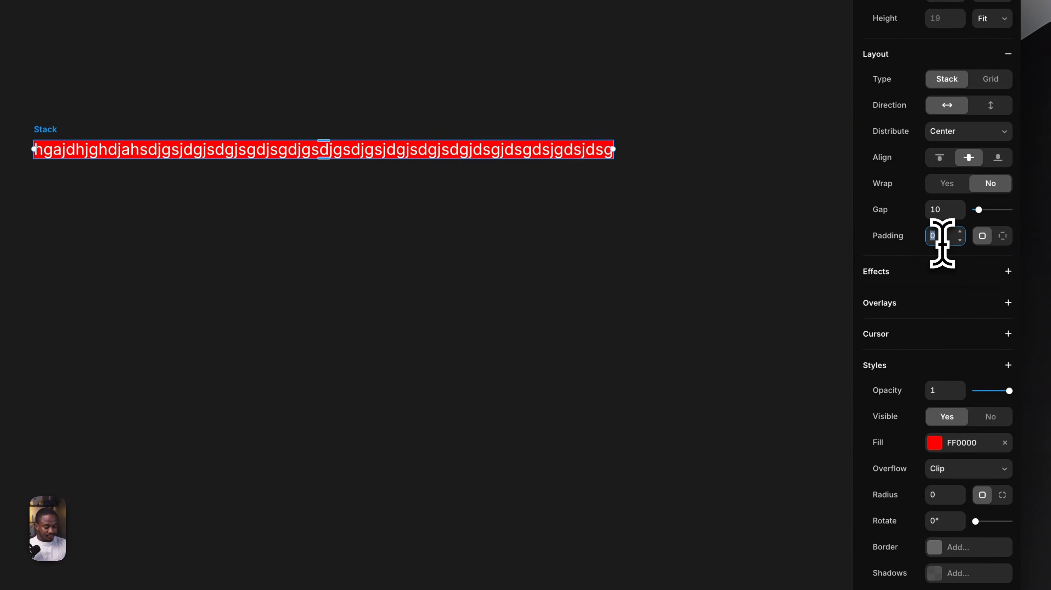
text(40)
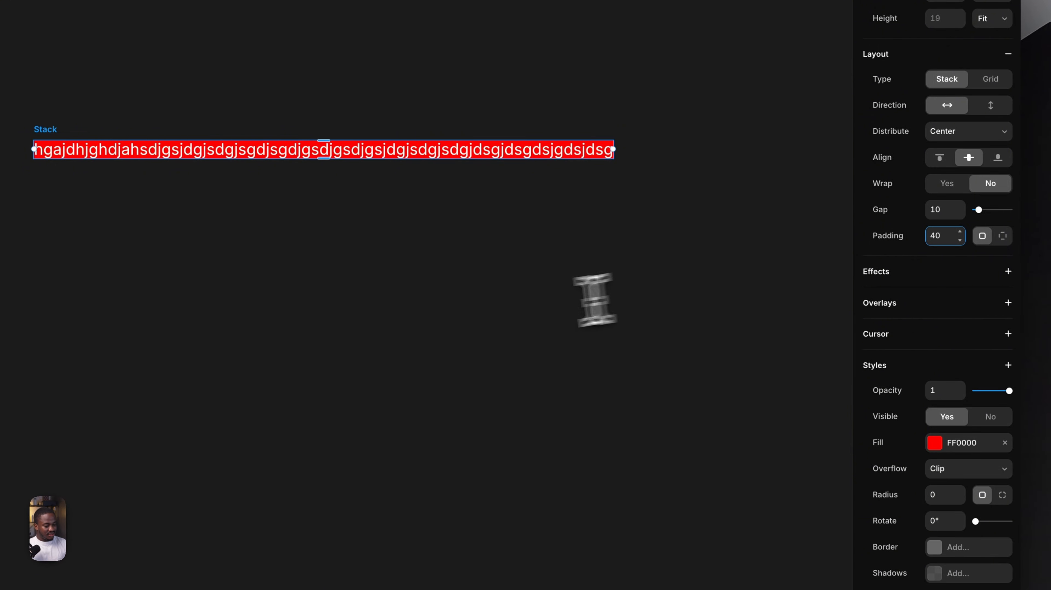
click(523, 335)
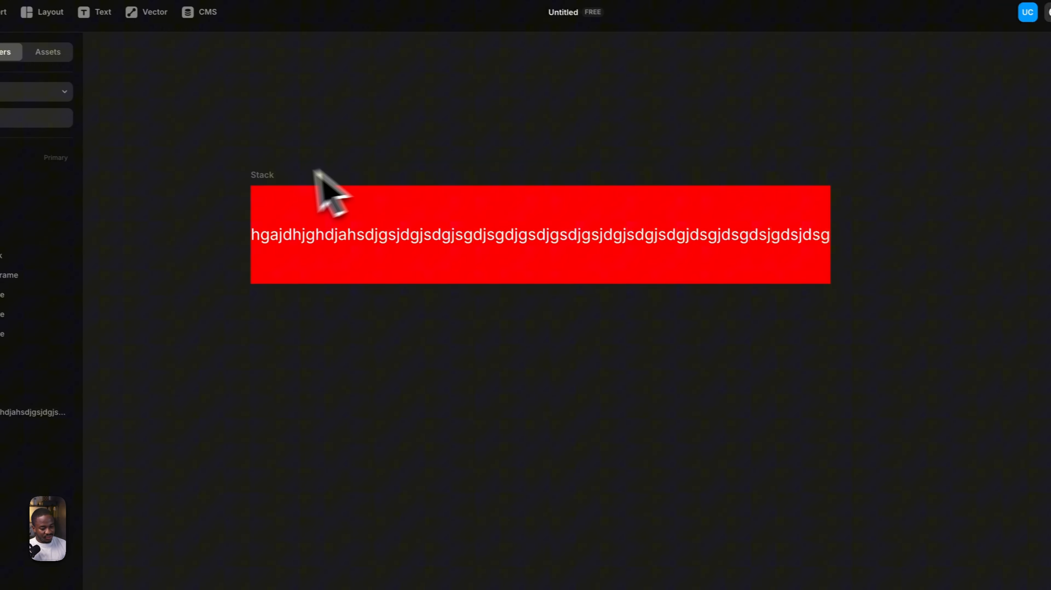
click(55, 139)
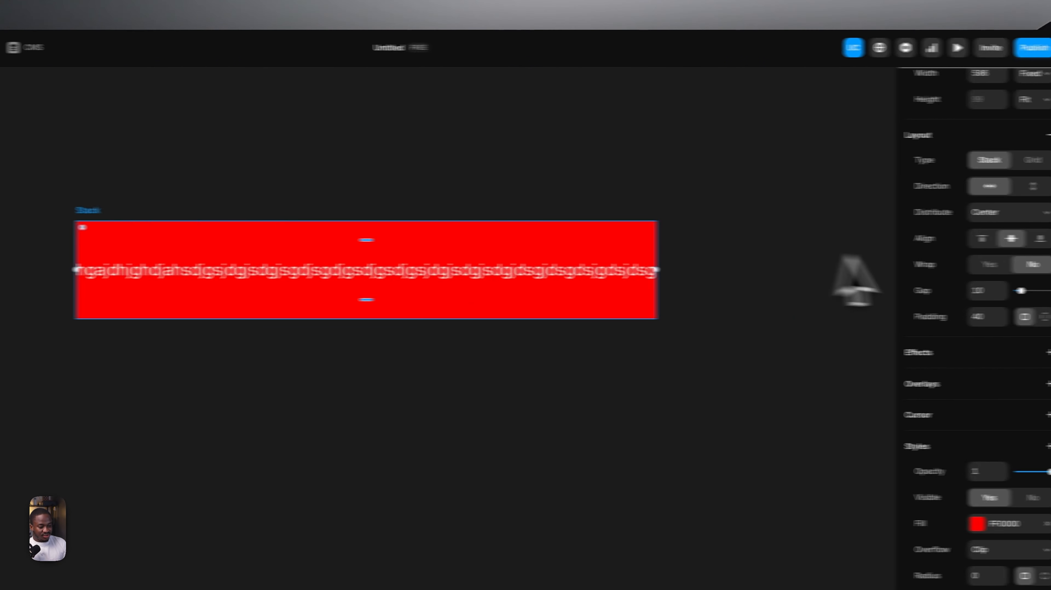
scroll(936, 206, up, 3)
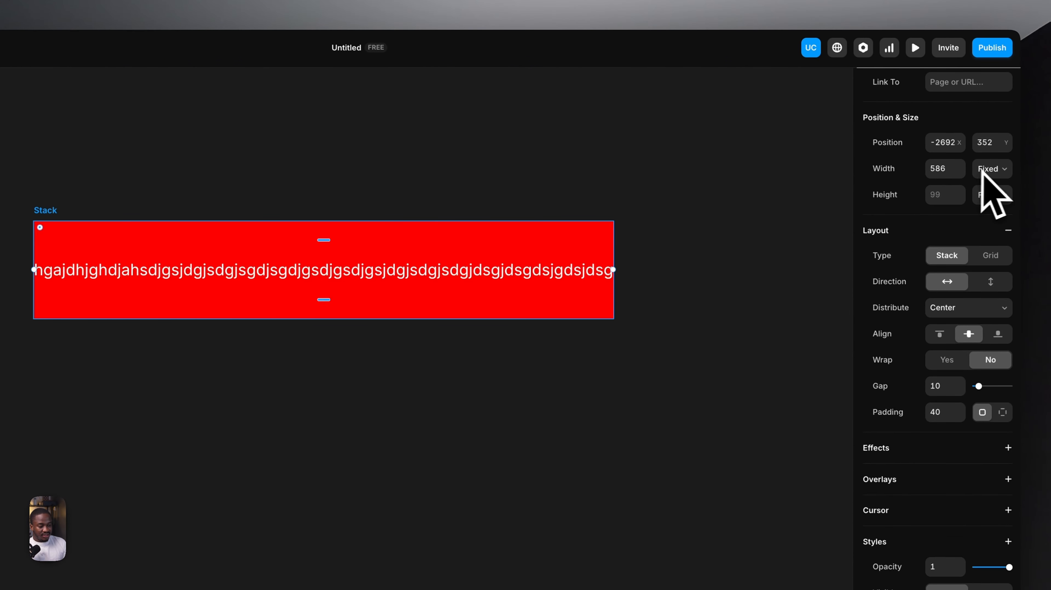
click(219, 134)
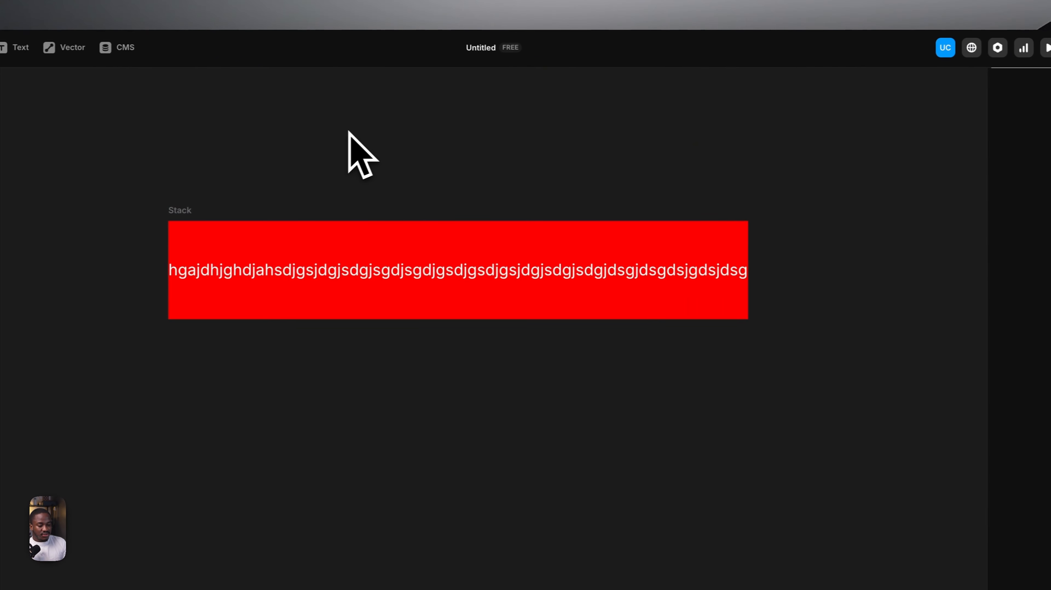
Set the width of the placeholder text inside the red stack to Fill.
click(332, 277)
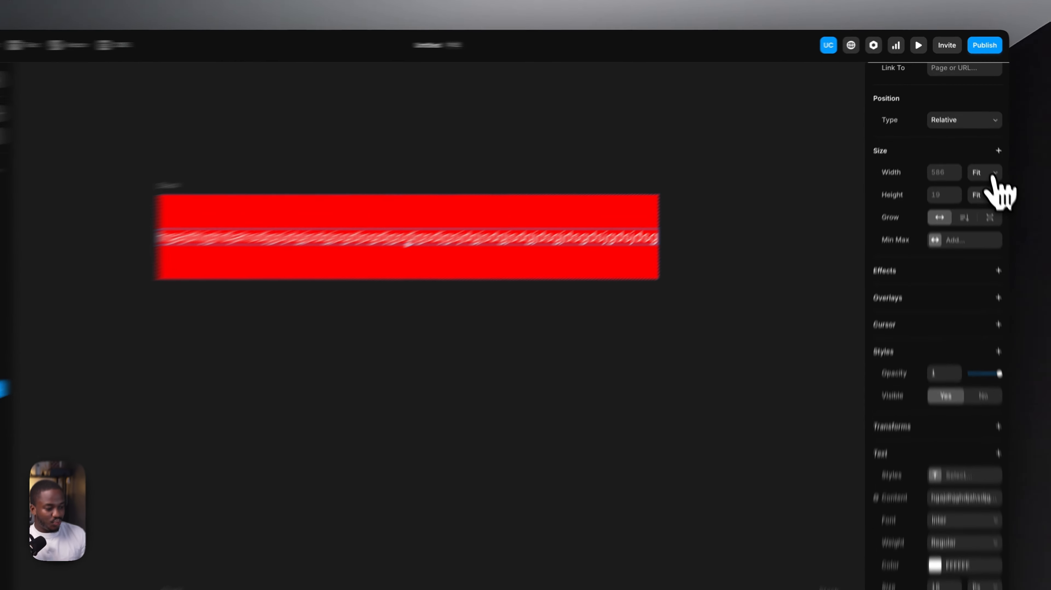
click(982, 149)
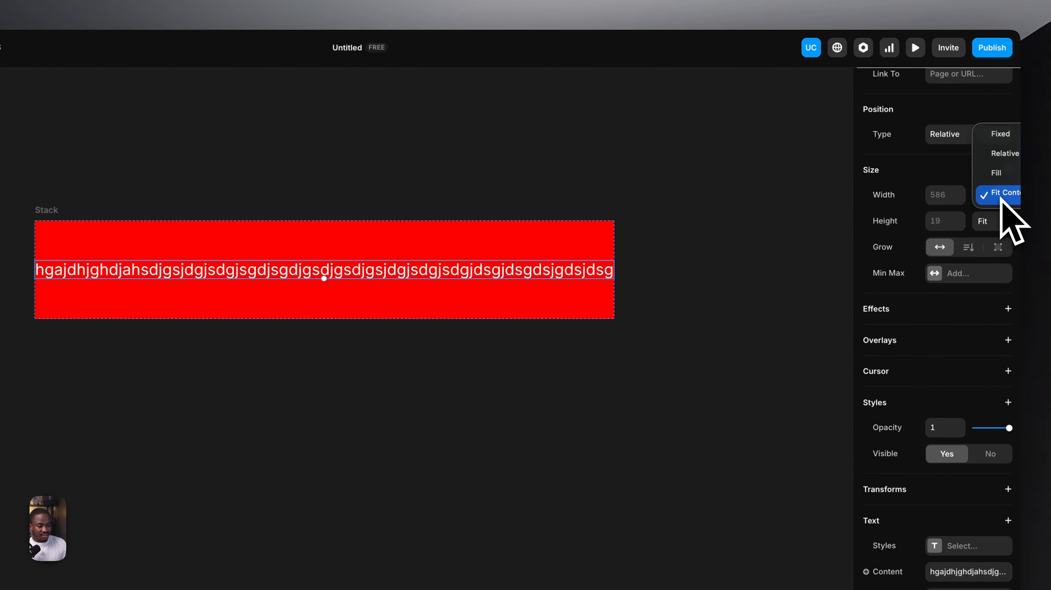
click(980, 137)
click(286, 151)
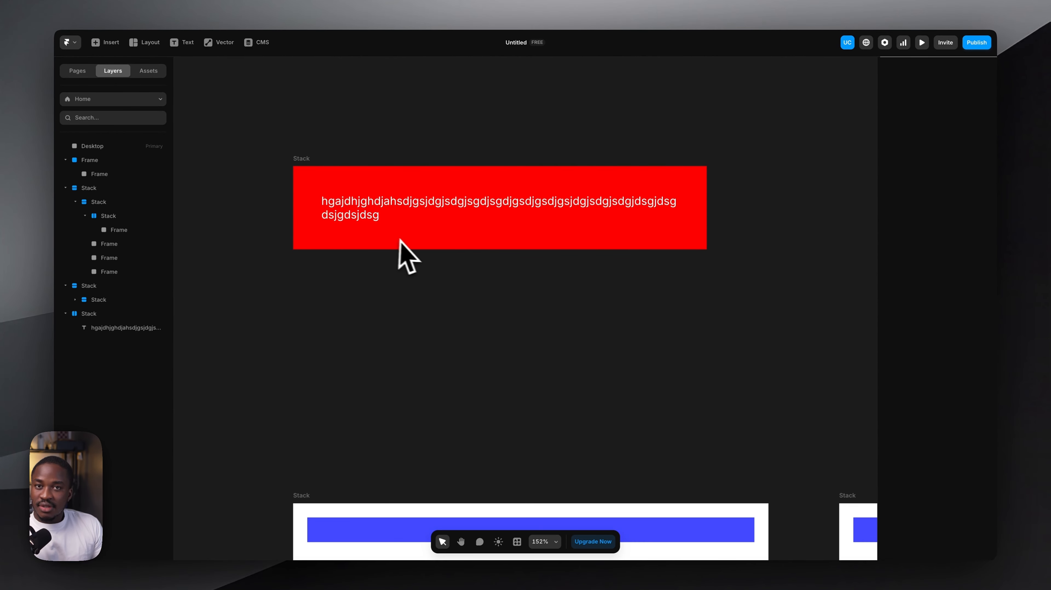
Narrow and widen the red stack horizontally several times to test text wrapping, leaving it at about half its original width.
click(303, 159)
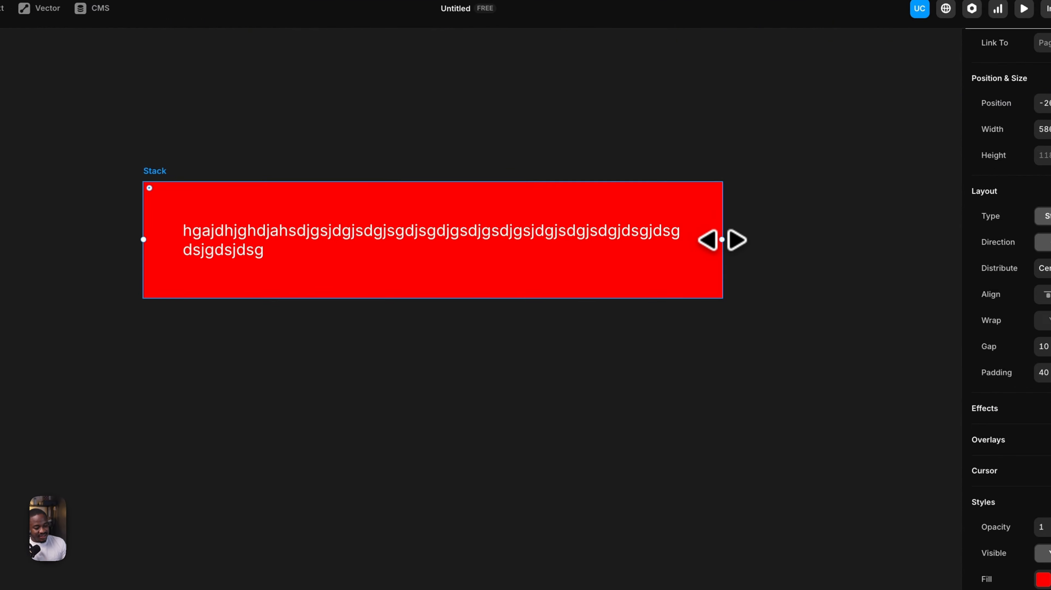
drag(705, 207, 442, 249)
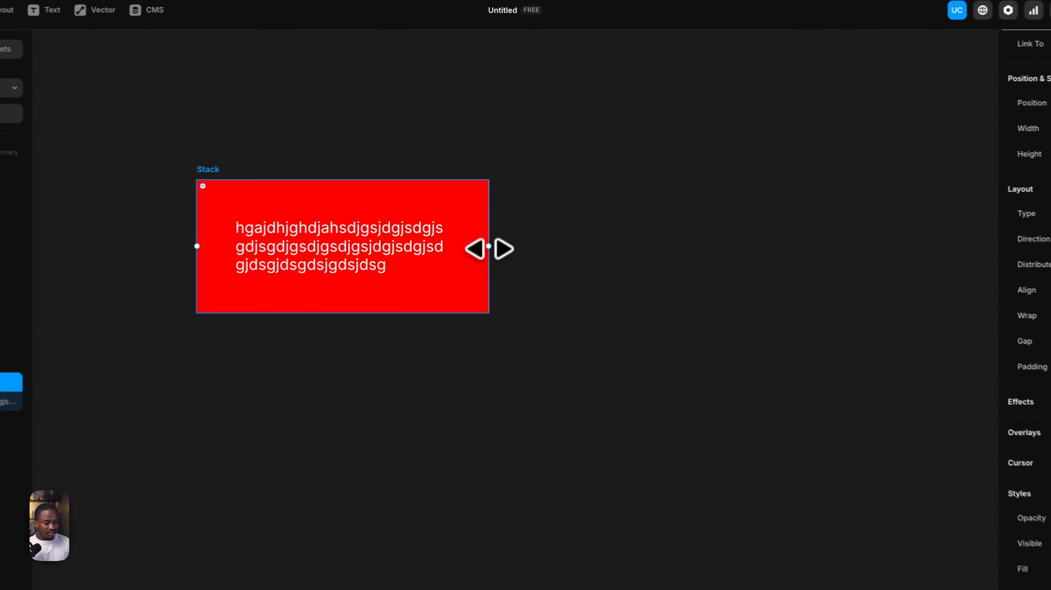
drag(506, 215, 686, 214)
drag(738, 248, 434, 248)
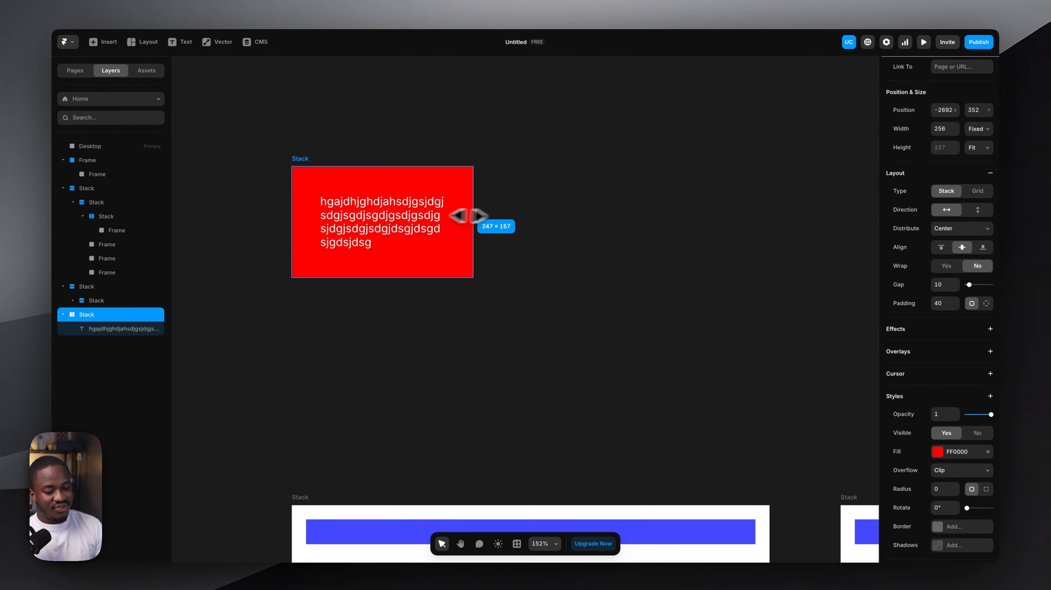
drag(468, 215, 490, 214)
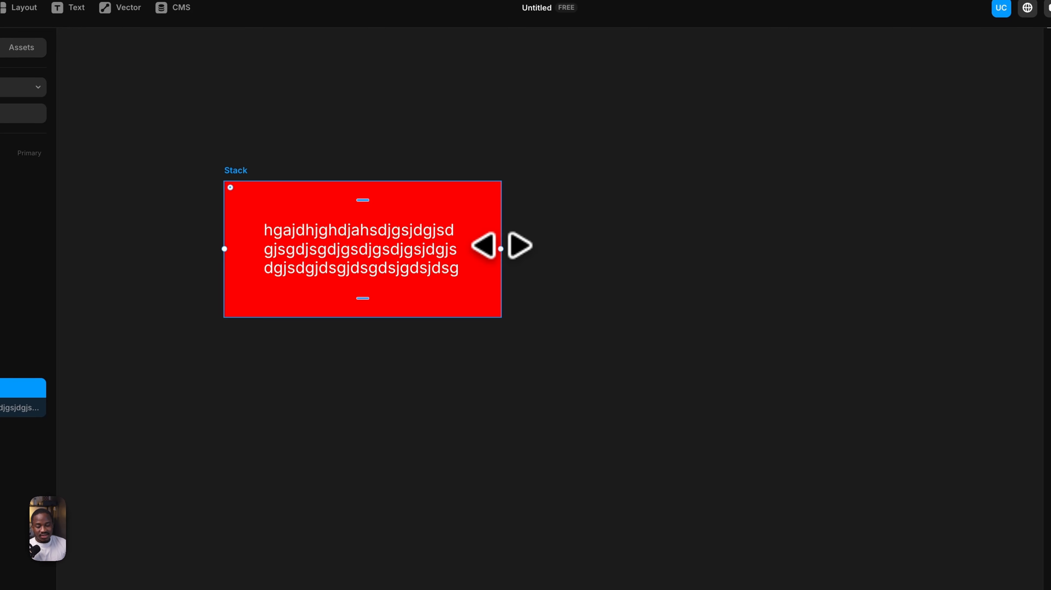